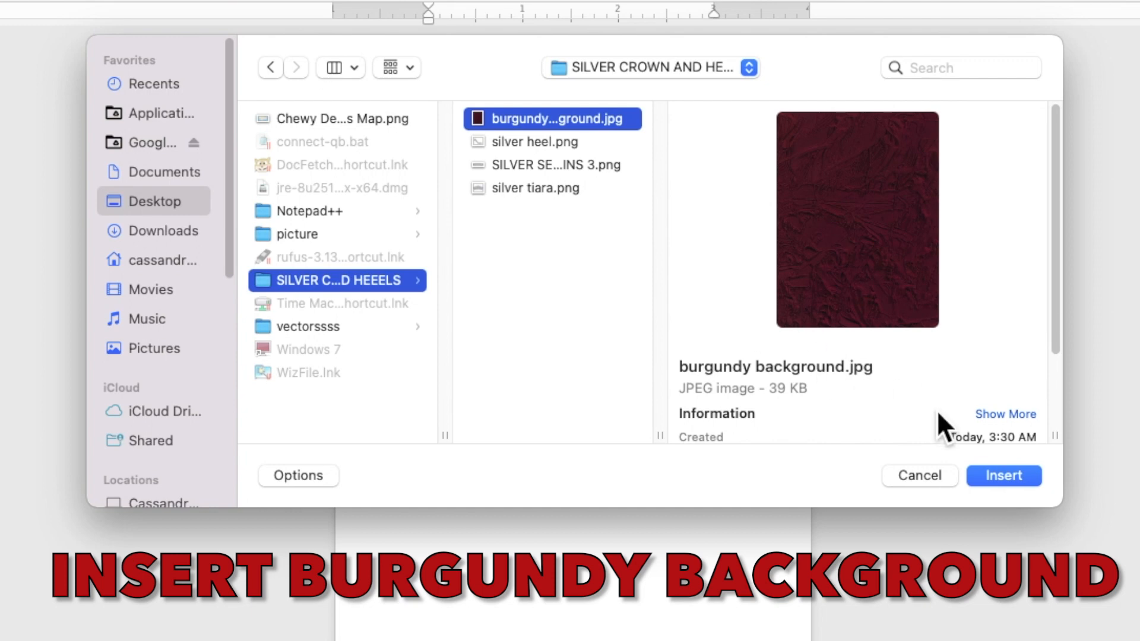
Insert the burgundy background.jpg picture and set its text wrapping to Behind Text
click(985, 482)
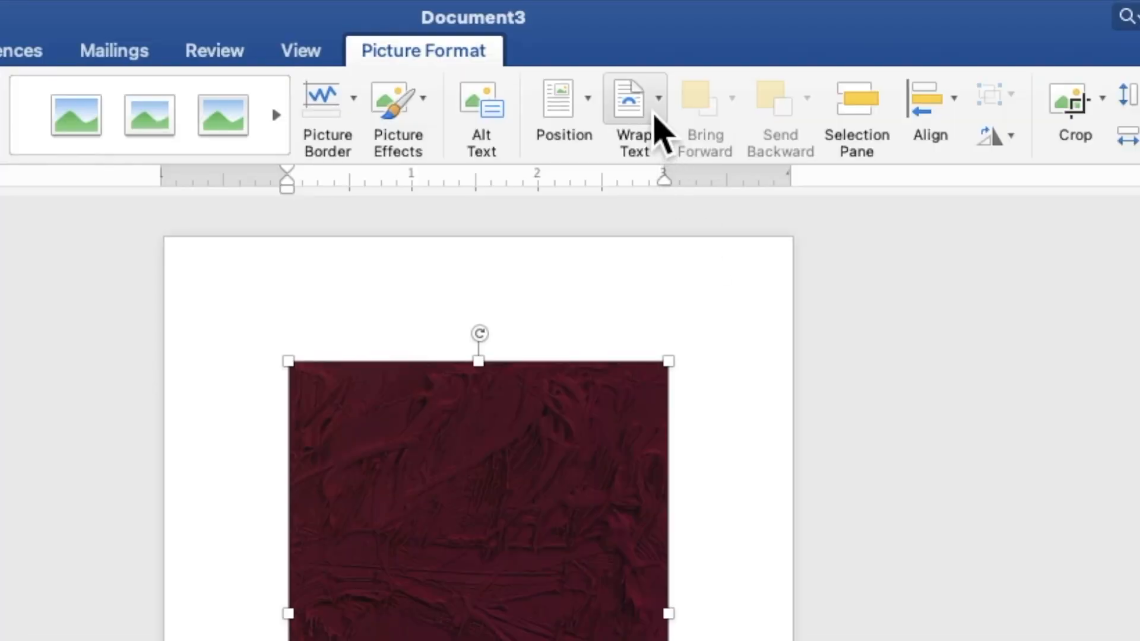
click(674, 35)
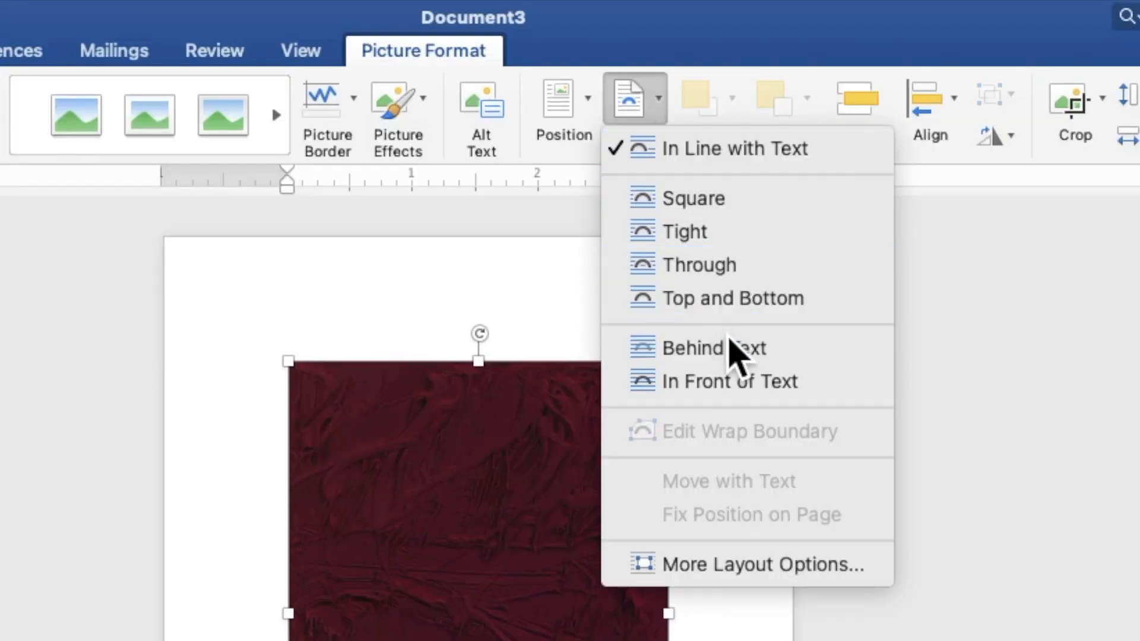
click(734, 355)
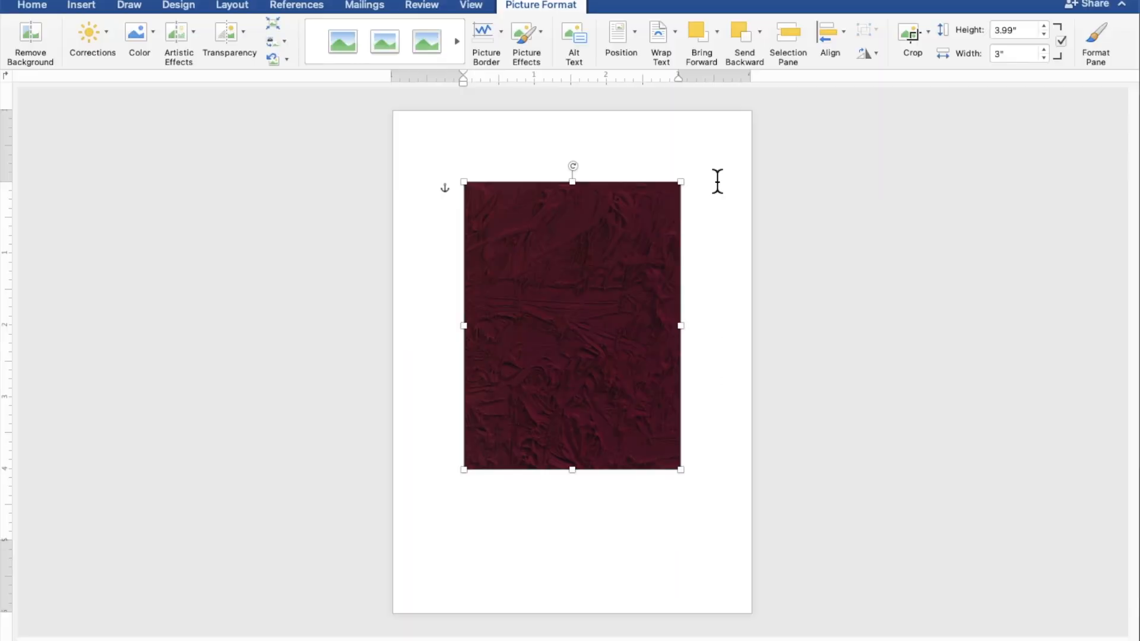
Enlarge the burgundy background to about 7.12" high by 5.35" wide so it covers the whole page
drag(668, 216, 788, 176)
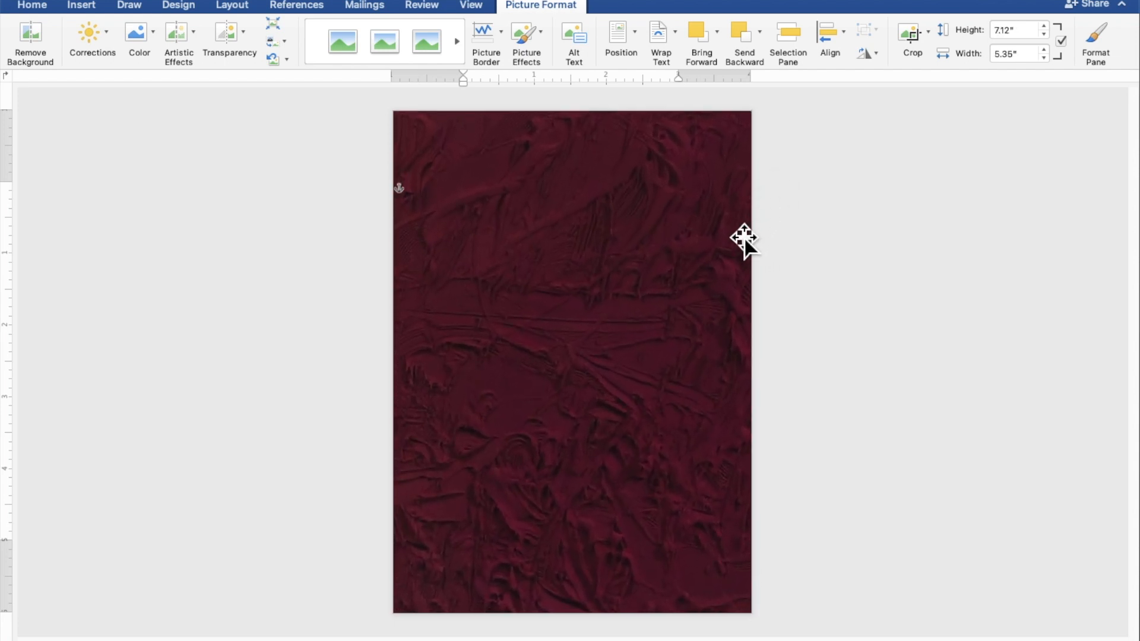
drag(740, 287, 739, 287)
click(939, 343)
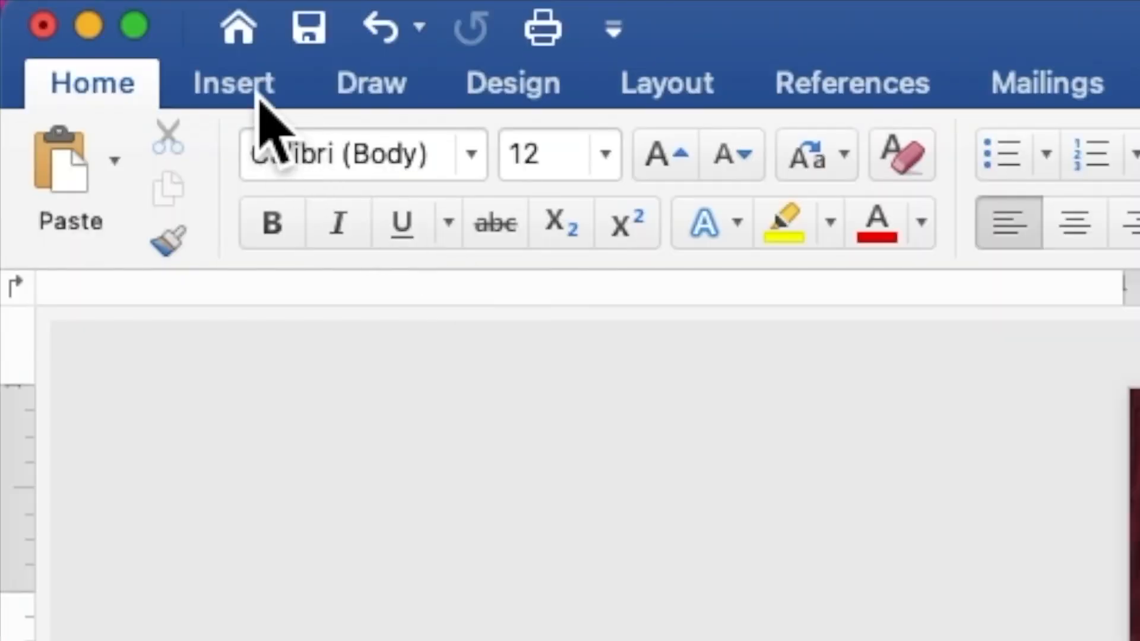
Insert the SILVER SEQUINS 3.png picture from the SILVER CROWN AND HEELS folder
click(88, 9)
click(475, 172)
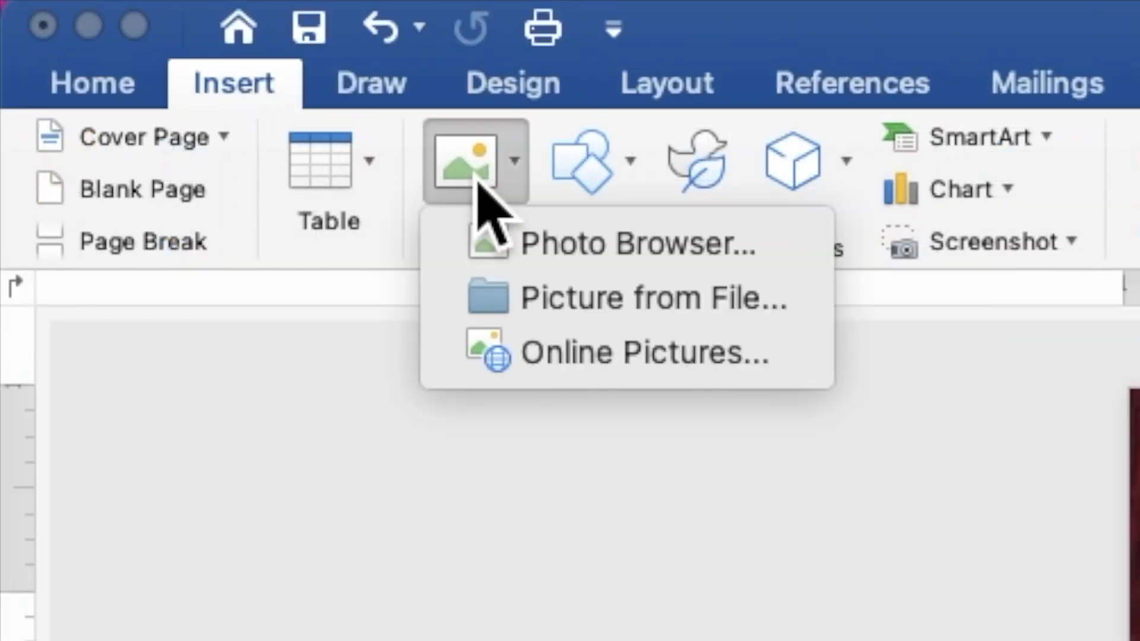
click(538, 306)
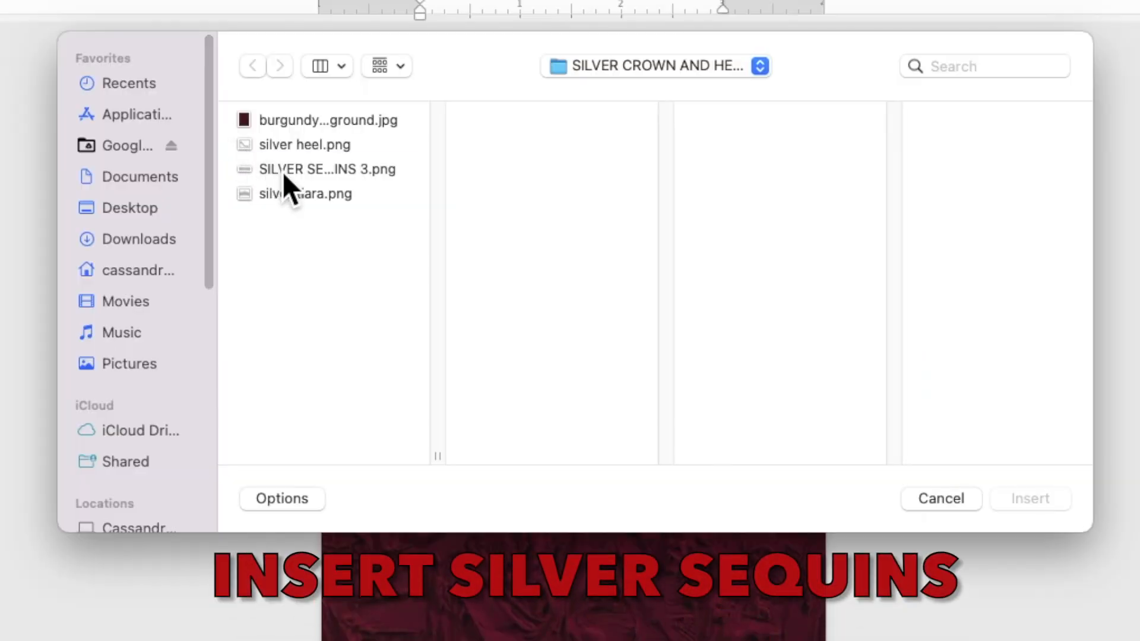
click(283, 171)
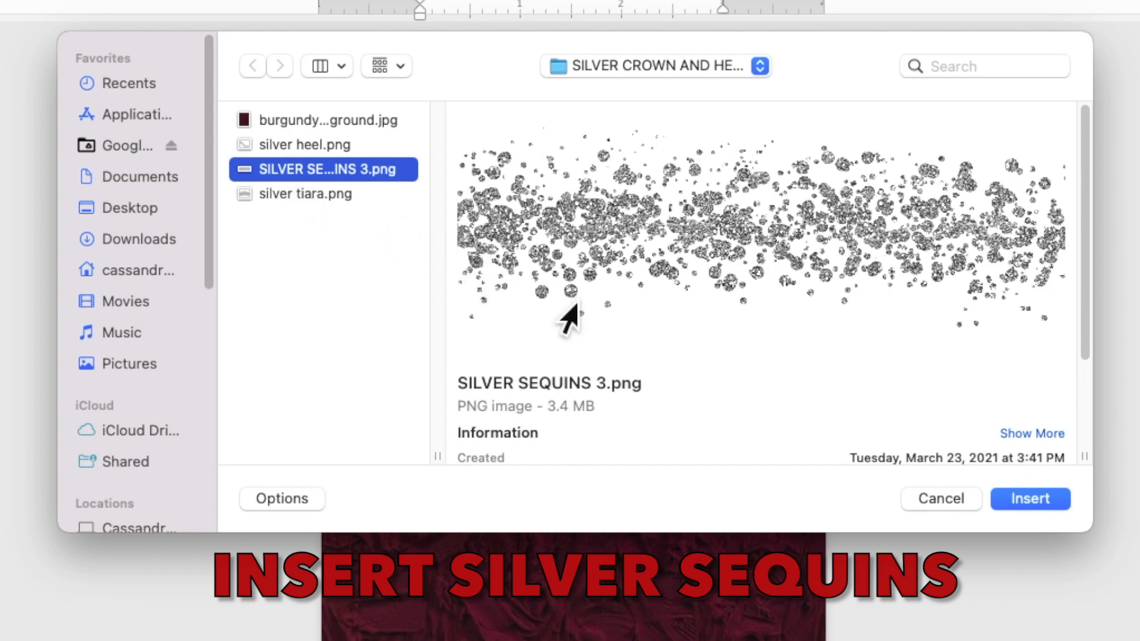
click(1016, 498)
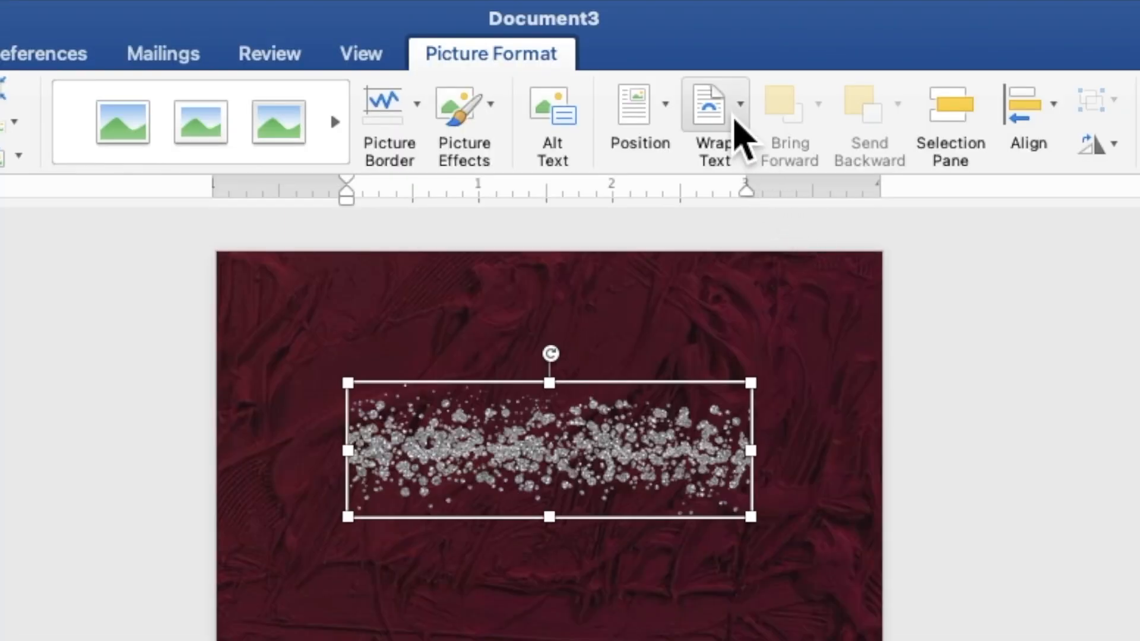
Set the sequin strip to Behind Text and move it into the page's upper-left corner
click(673, 37)
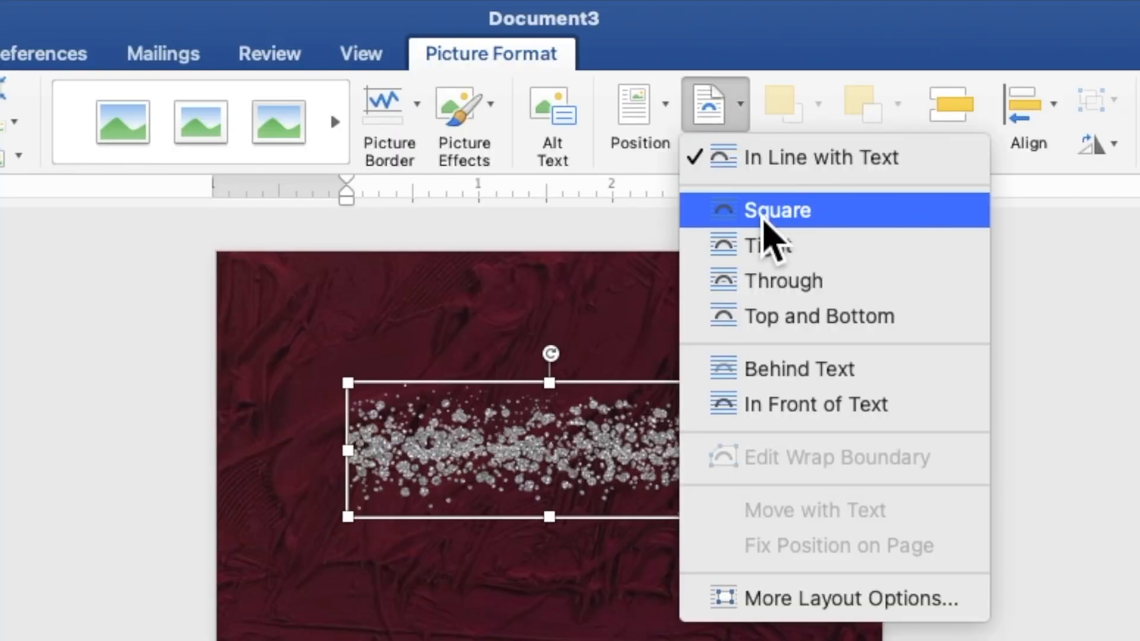
click(794, 368)
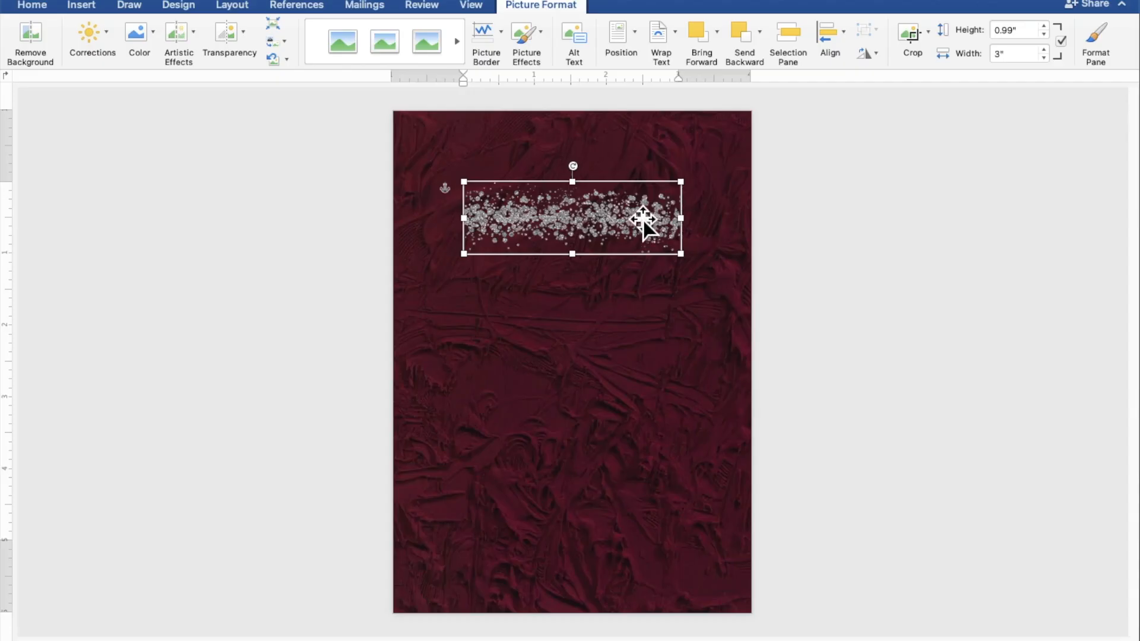
drag(643, 220, 572, 149)
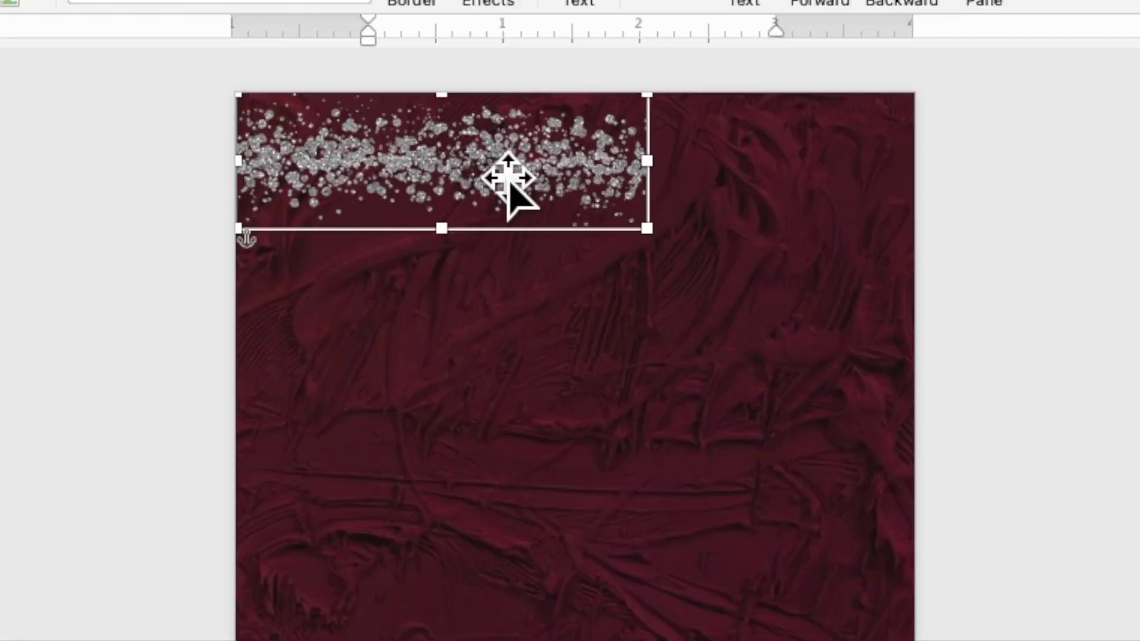
Duplicate the sequin strip and place the copy beside the original to span the page's top edge
right_click(478, 153)
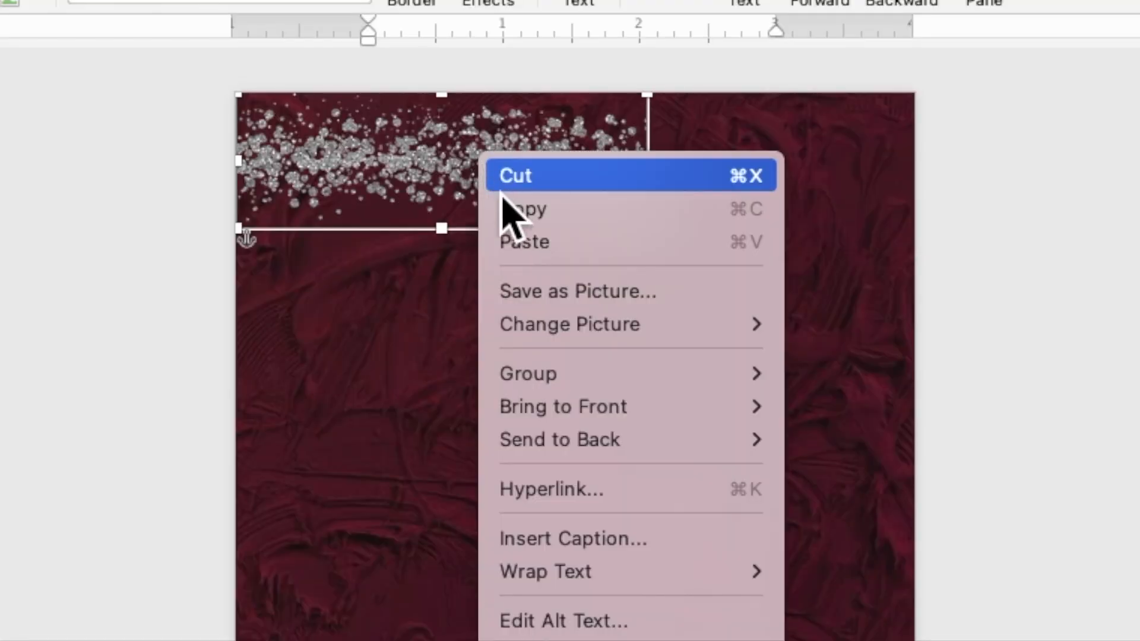
click(511, 216)
right_click(477, 153)
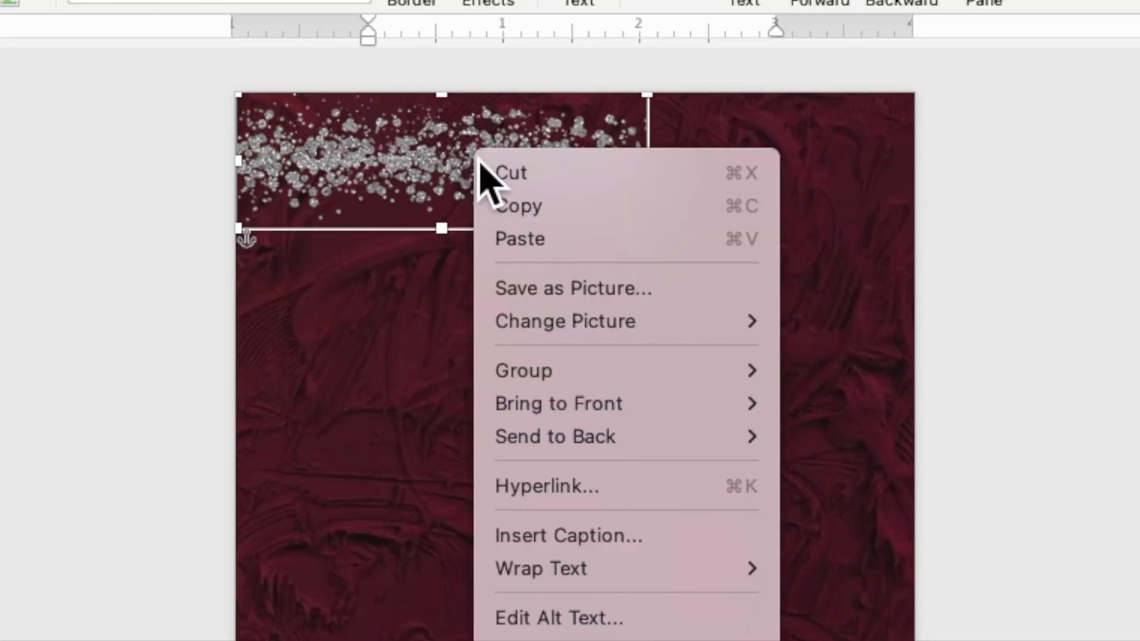
click(516, 240)
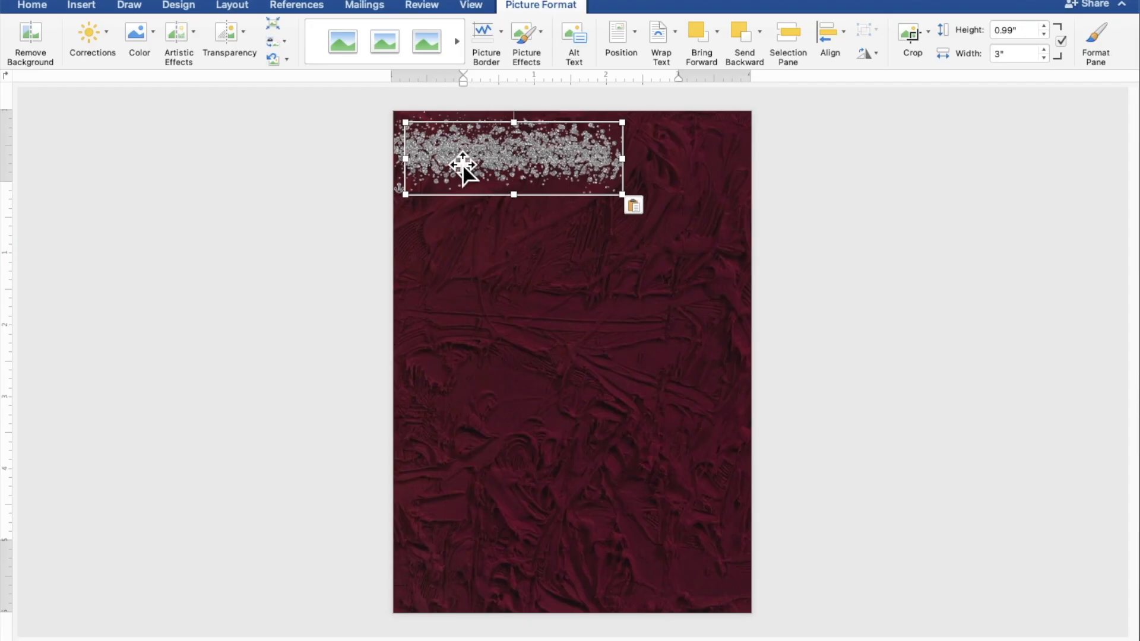
drag(462, 166, 665, 153)
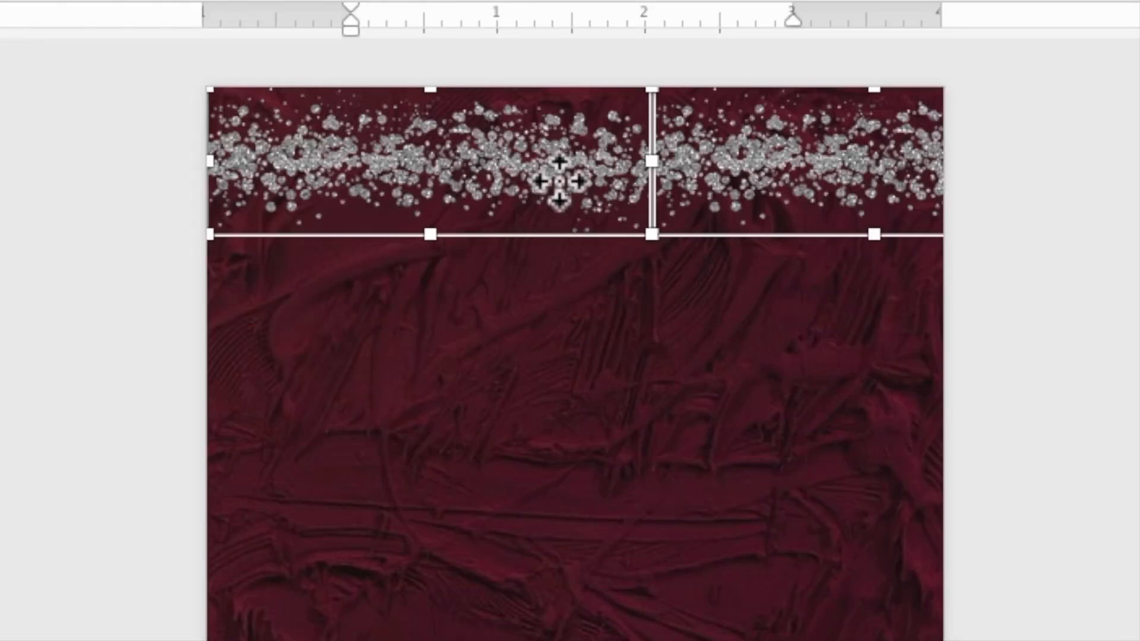
Duplicate both top sequin strips together and place the copies along the page's bottom edge
right_click(560, 152)
click(564, 225)
right_click(535, 152)
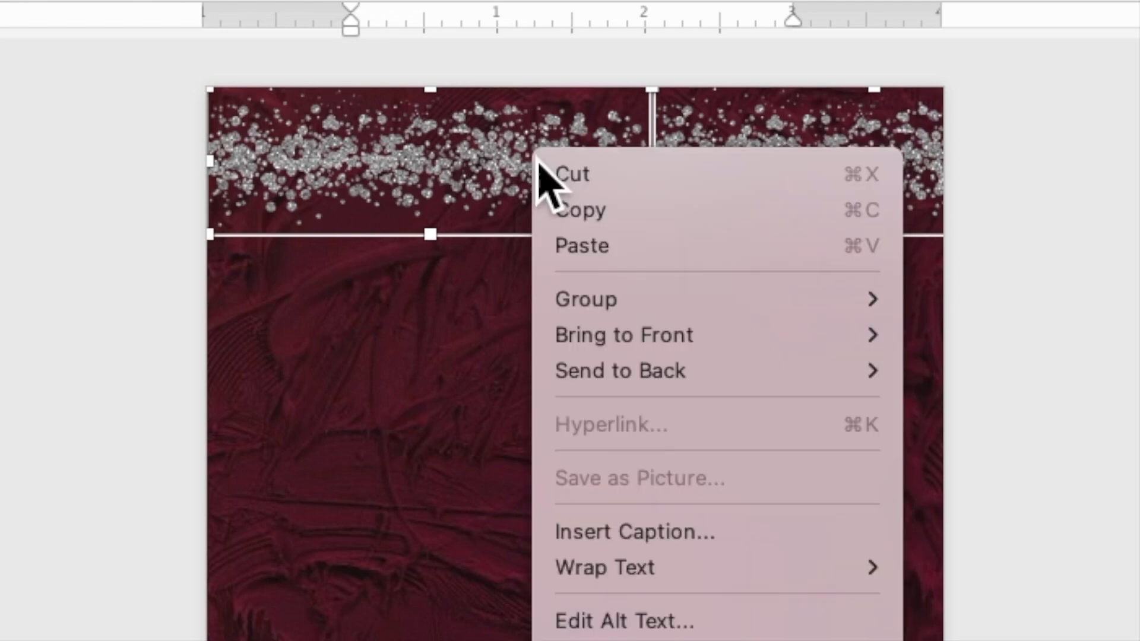
click(562, 252)
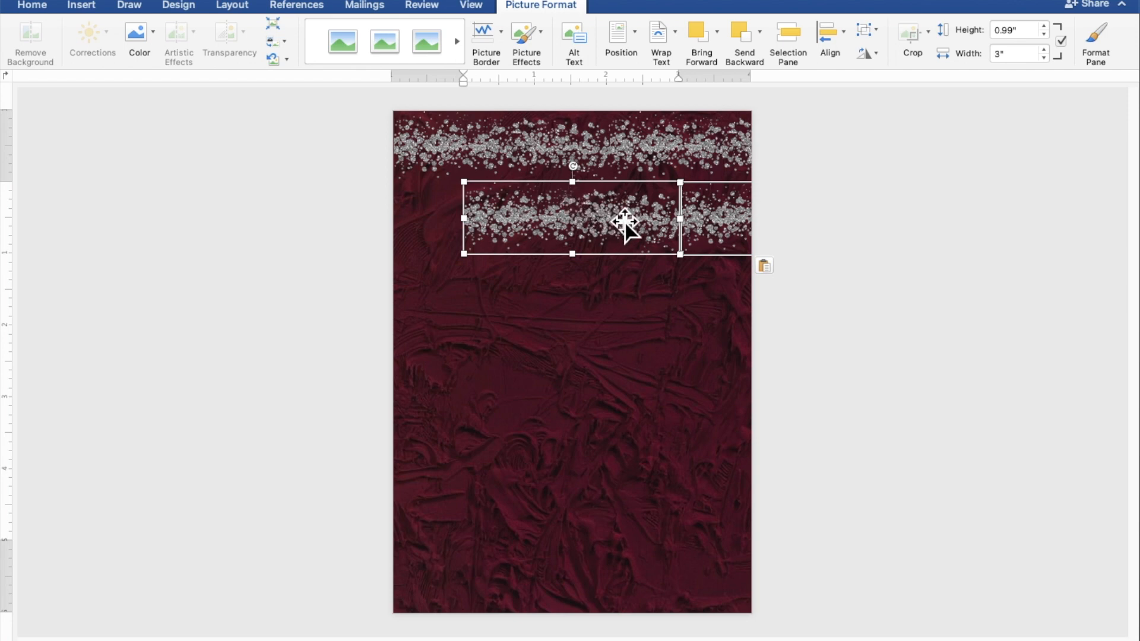
drag(624, 223, 552, 577)
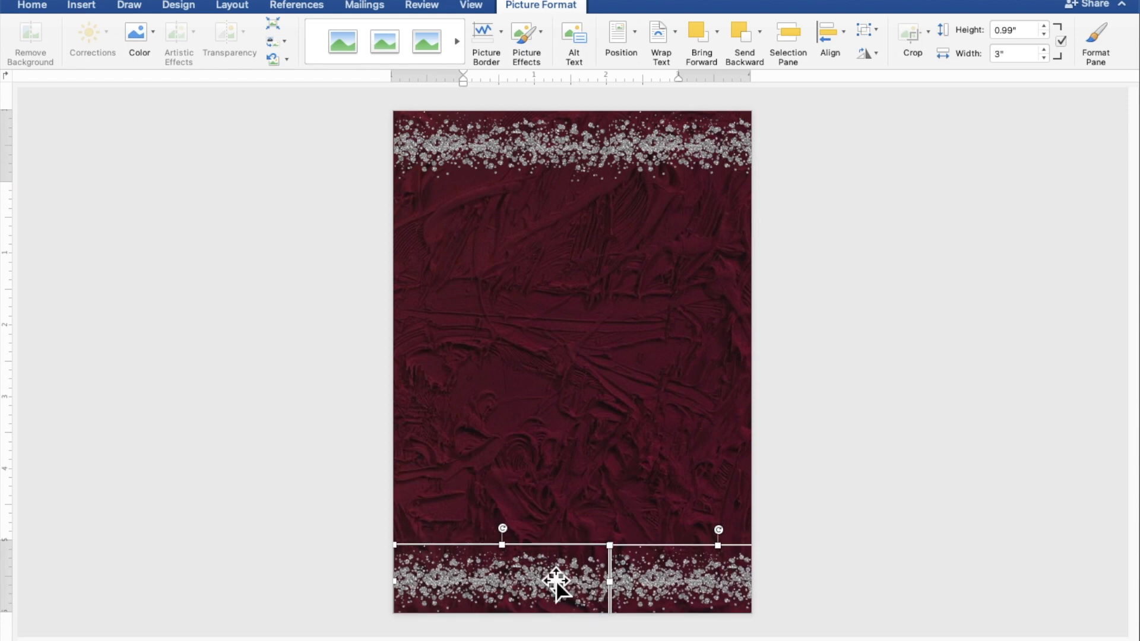
click(987, 551)
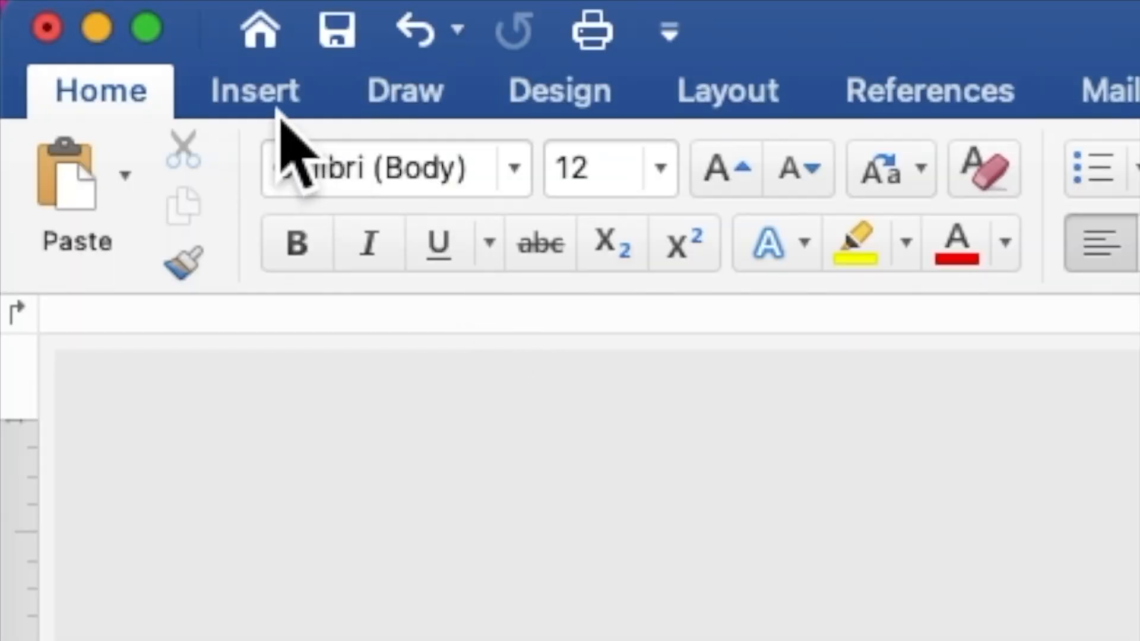
Insert the silver heel.png picture and set its text wrapping to Behind Text
click(278, 106)
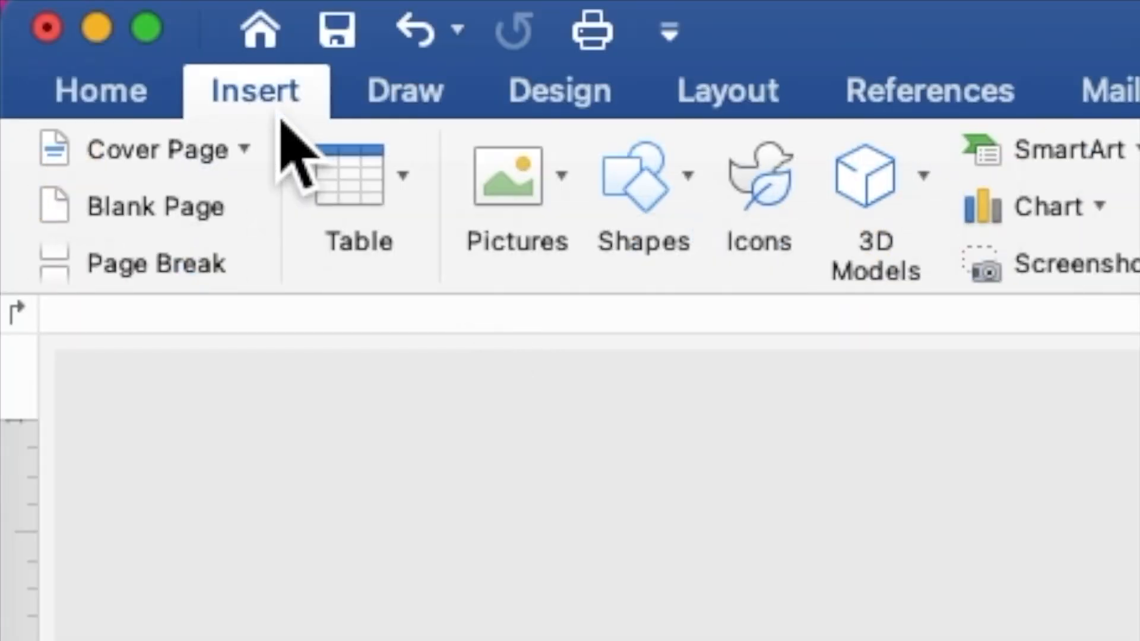
click(542, 189)
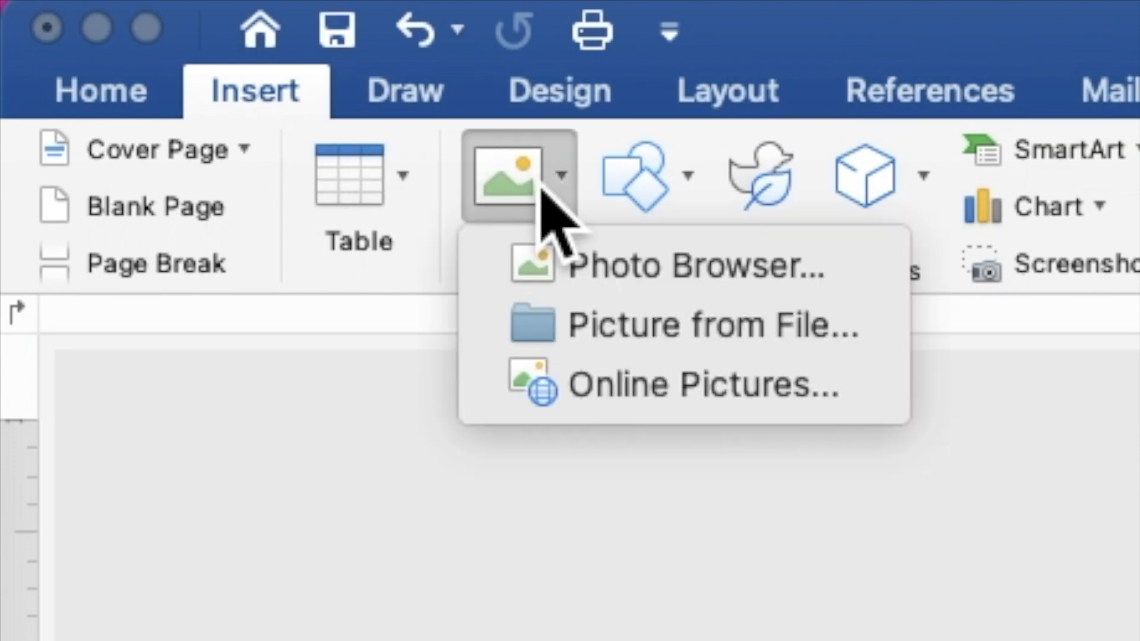
click(605, 334)
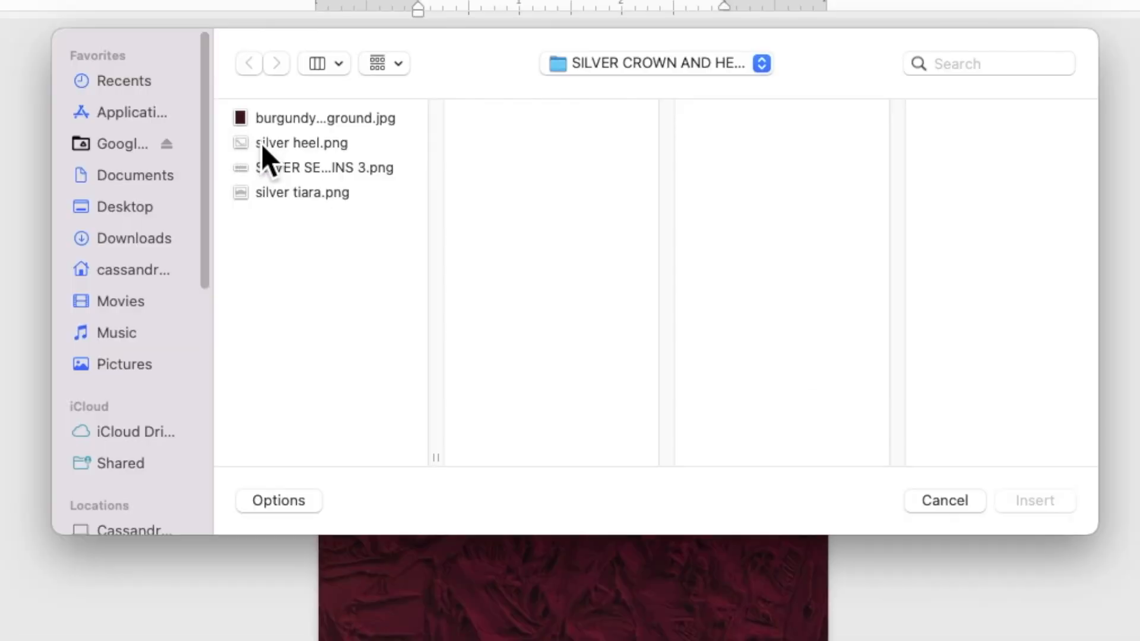
click(362, 176)
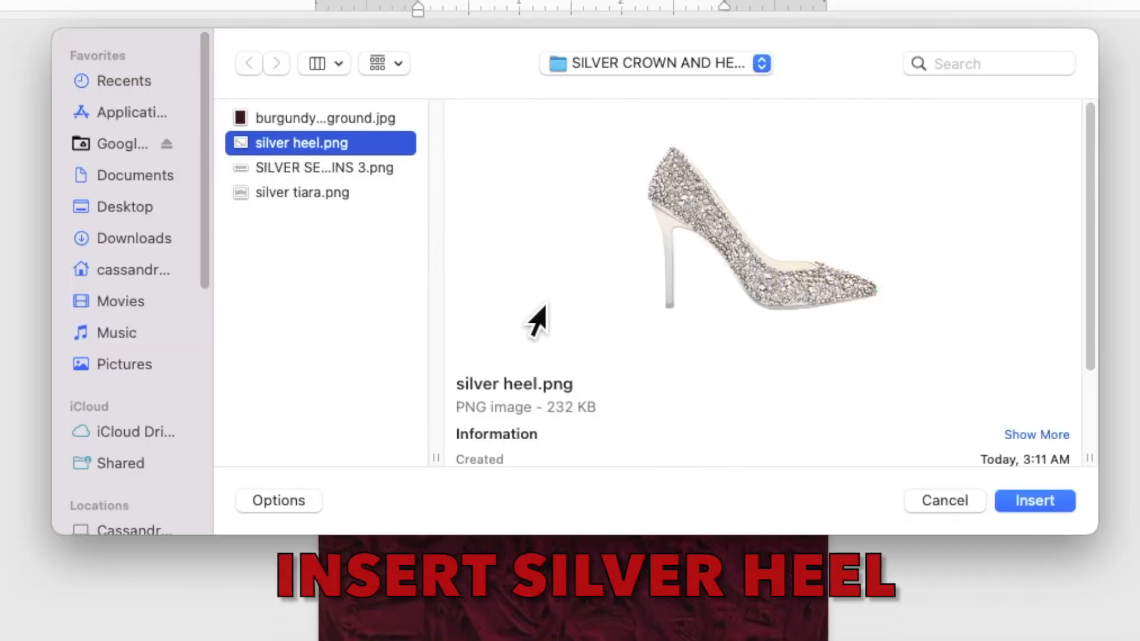
click(1012, 502)
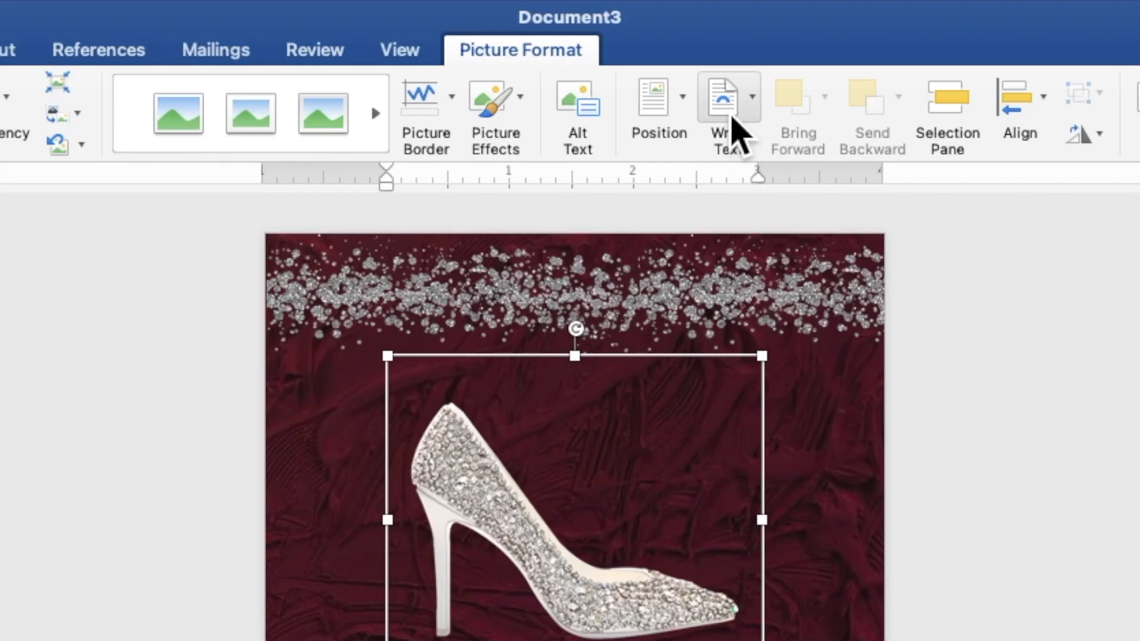
click(663, 48)
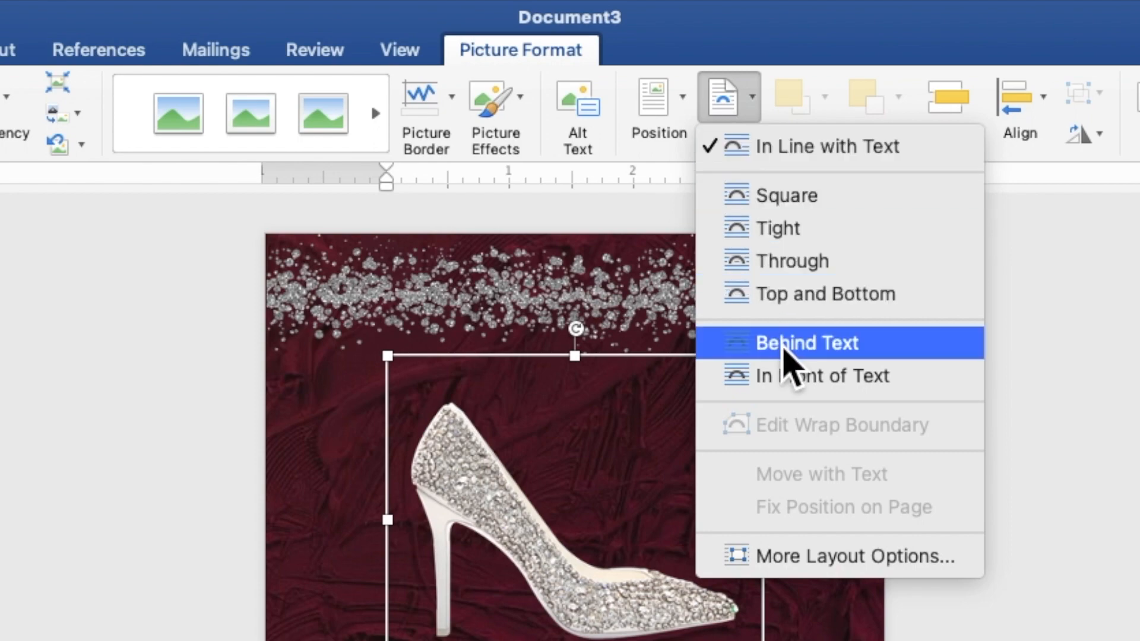
click(787, 343)
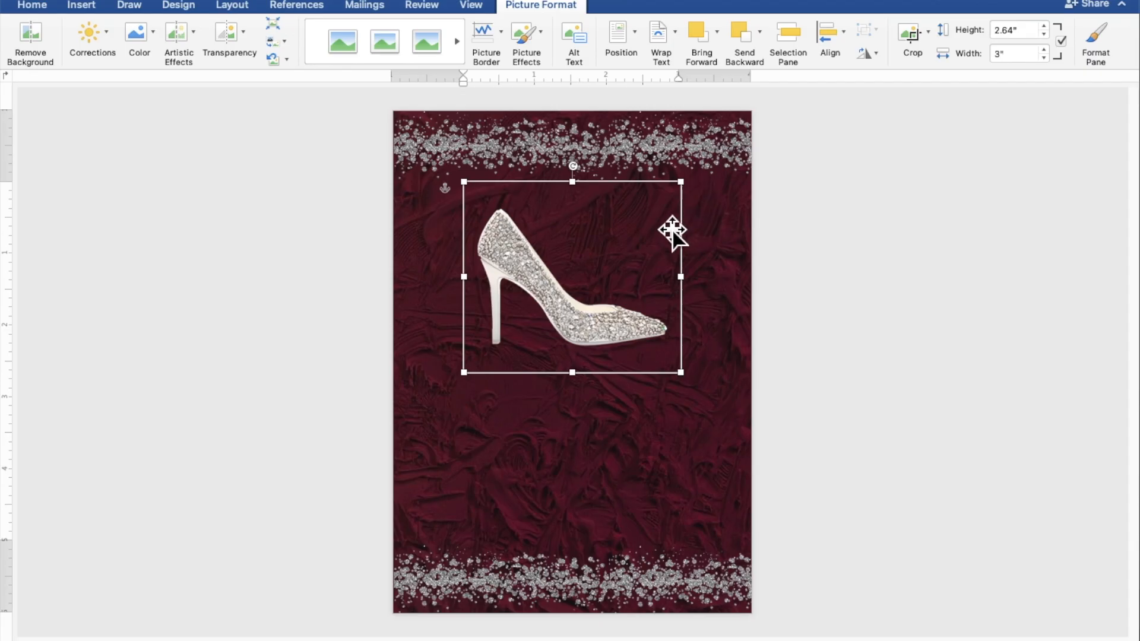
Enlarge the silver heel to about 3.73" by 4.24" and position it at the page's lower left, just above the bottom sequins
drag(751, 429, 735, 453)
drag(664, 242, 593, 429)
drag(623, 394, 679, 383)
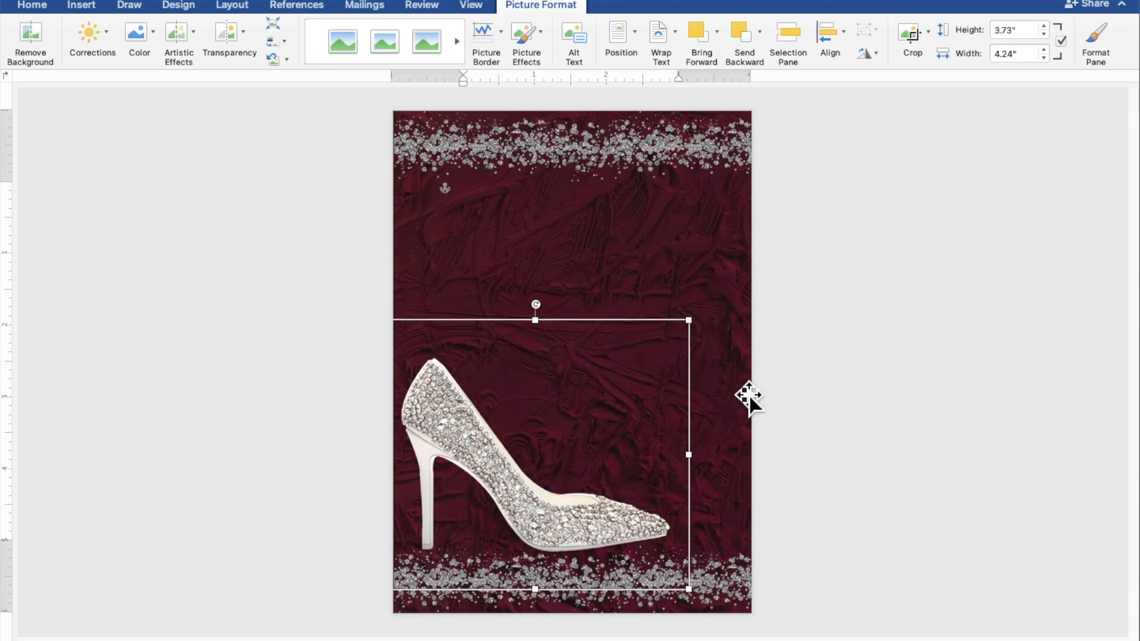
click(1033, 436)
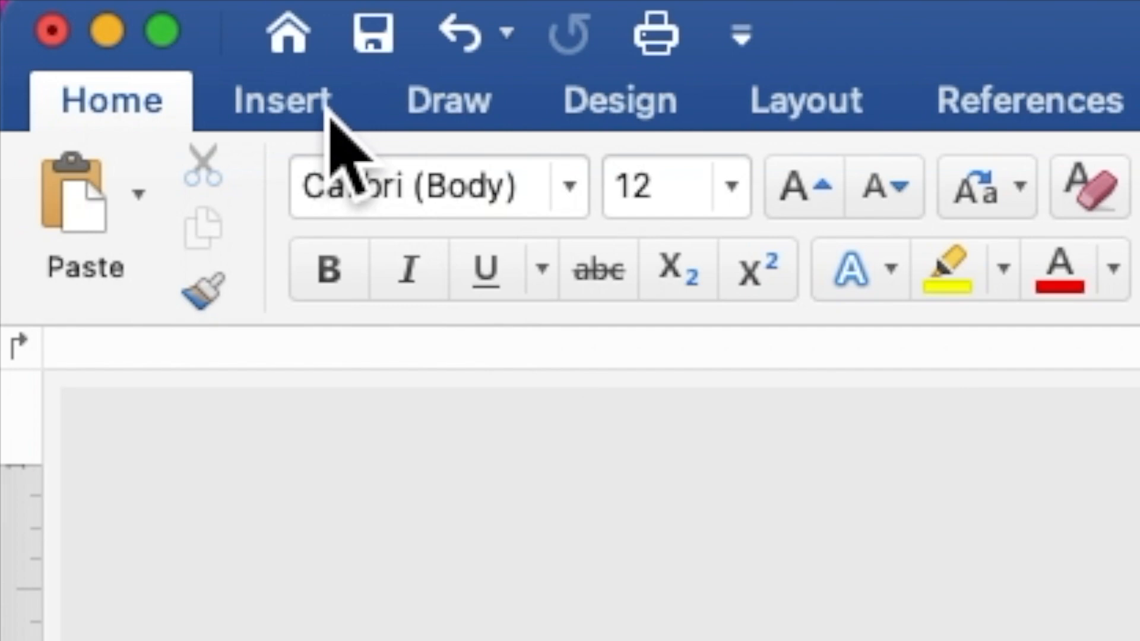
Insert the silver tiara.png picture from the same image folder
click(93, 7)
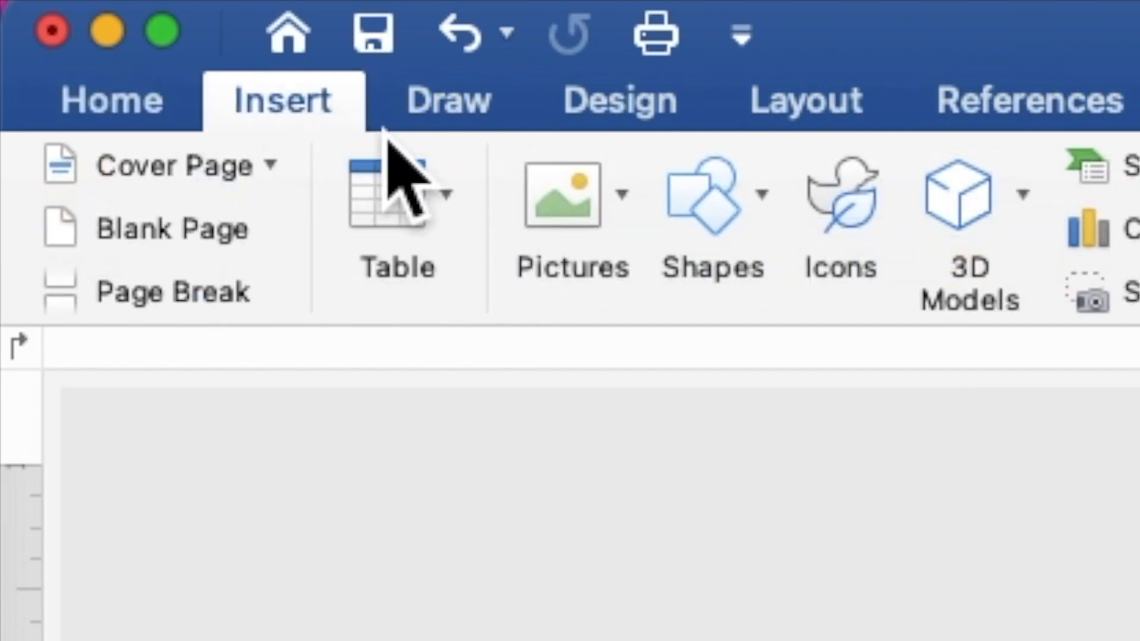
click(570, 223)
click(654, 369)
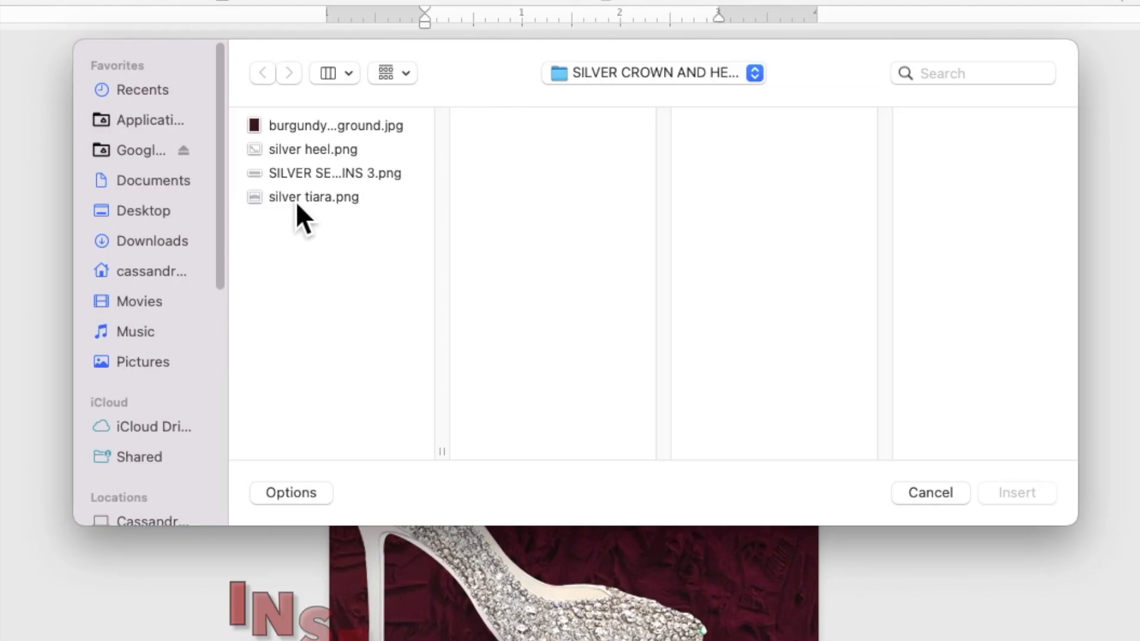
click(368, 209)
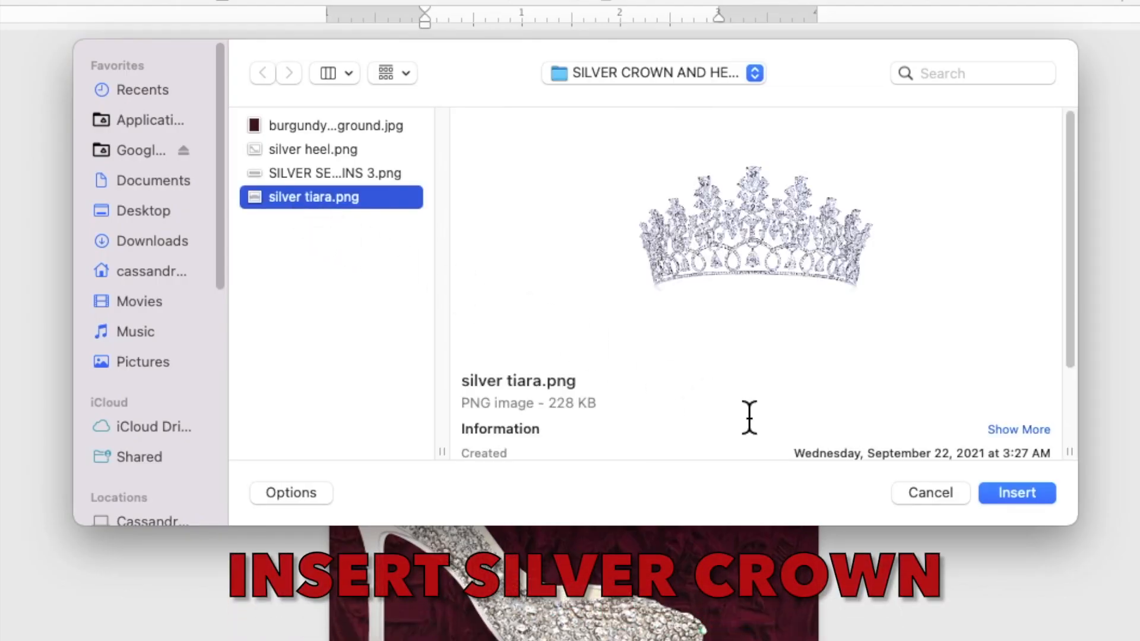
click(1018, 496)
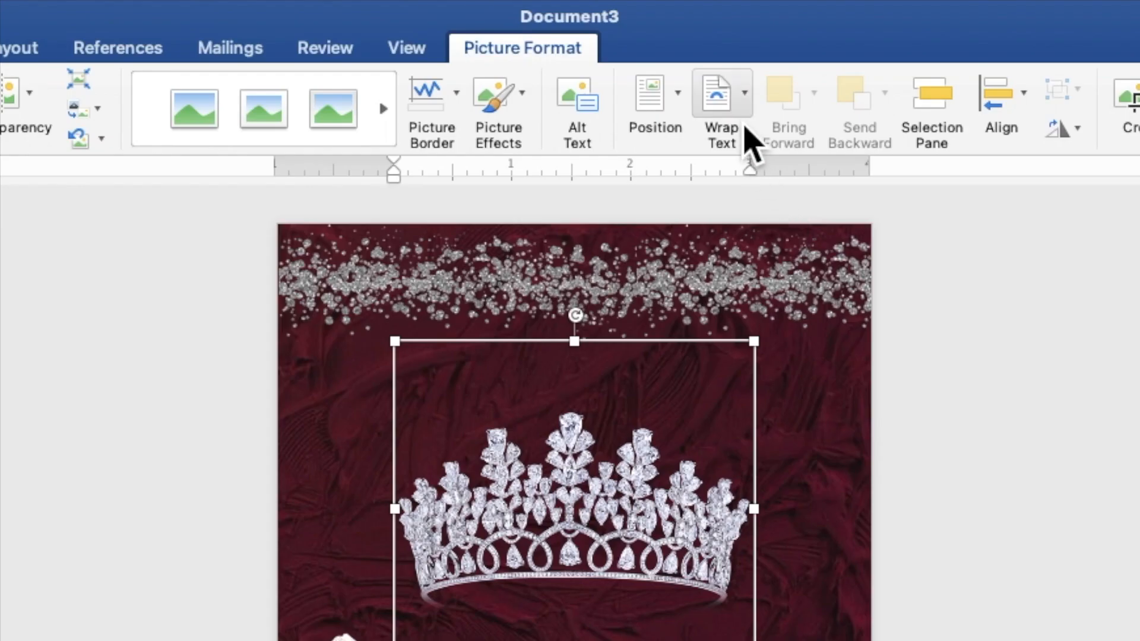
Set the tiara to Behind Text and move it to the page's upper right, just below the top sequins
click(671, 54)
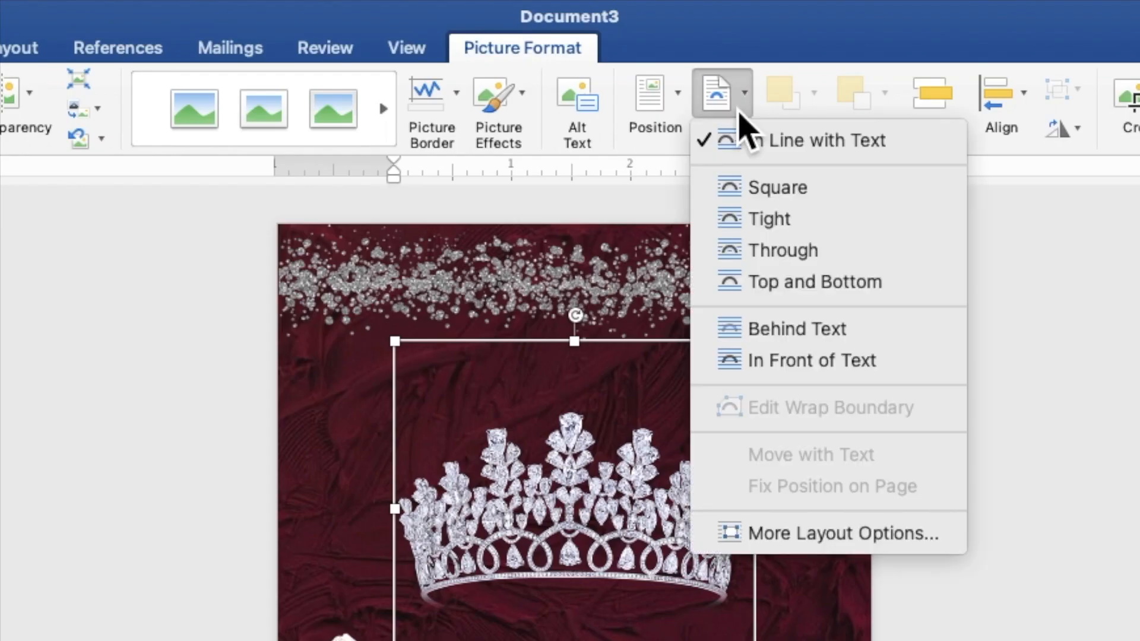
click(760, 330)
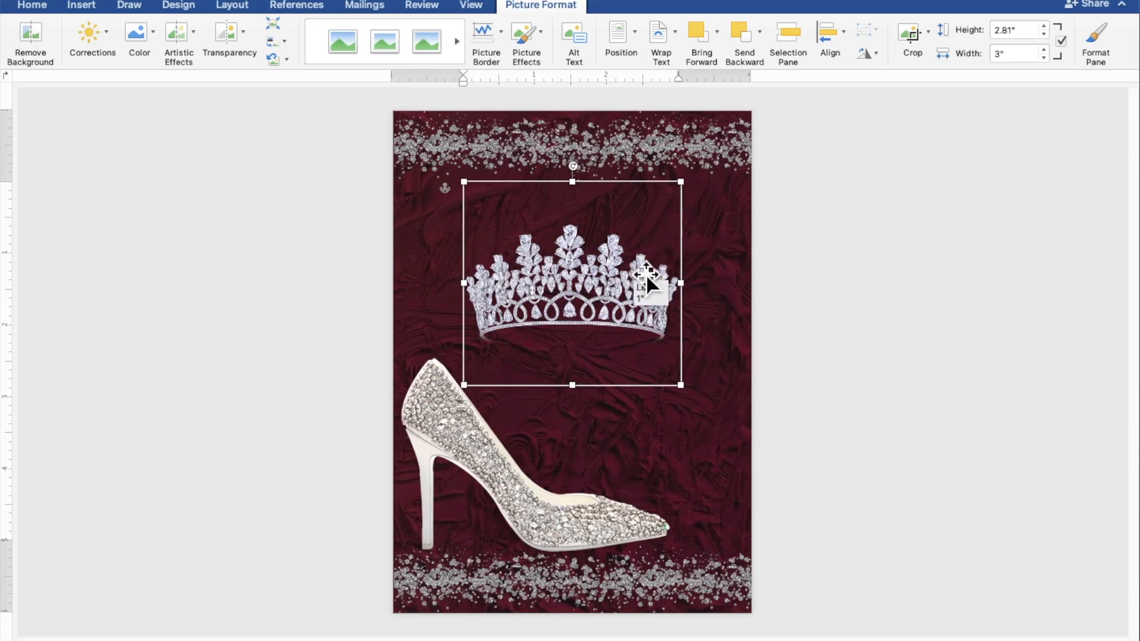
drag(646, 273, 696, 227)
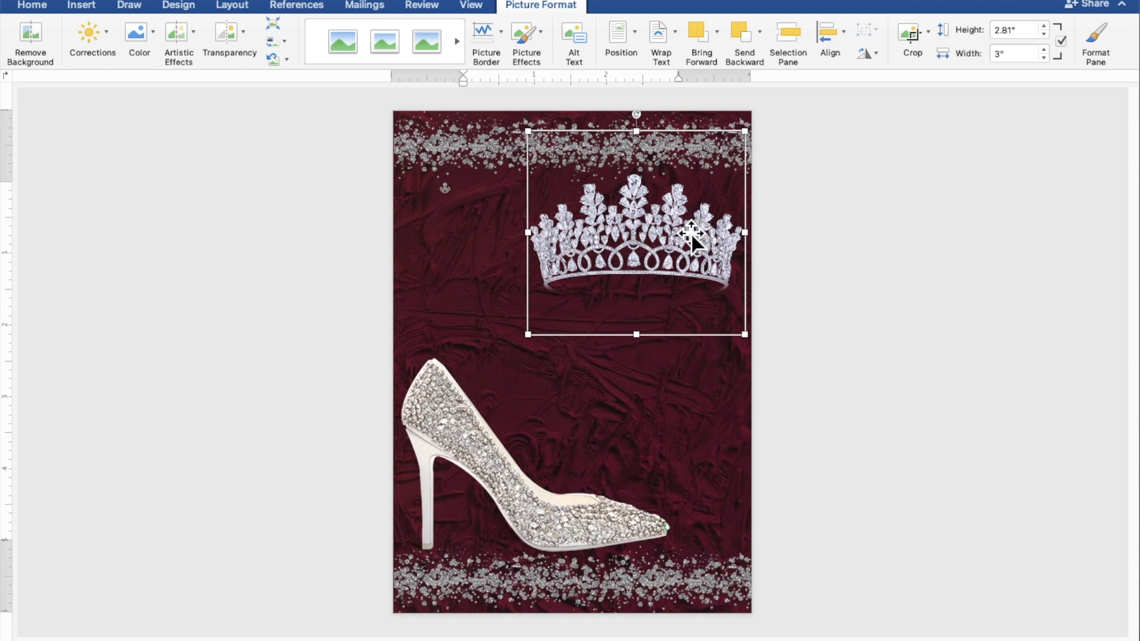
Enlarge the tiara to about 3.08" by 3.28" and nudge it against the page's right edge
drag(539, 348, 516, 355)
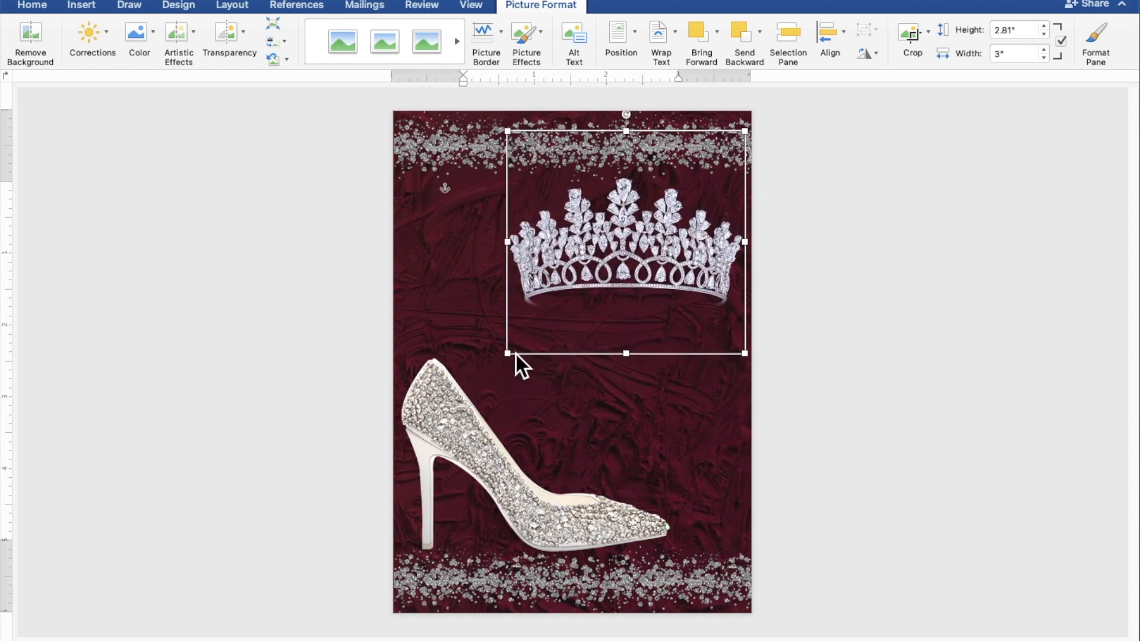
drag(605, 301, 611, 290)
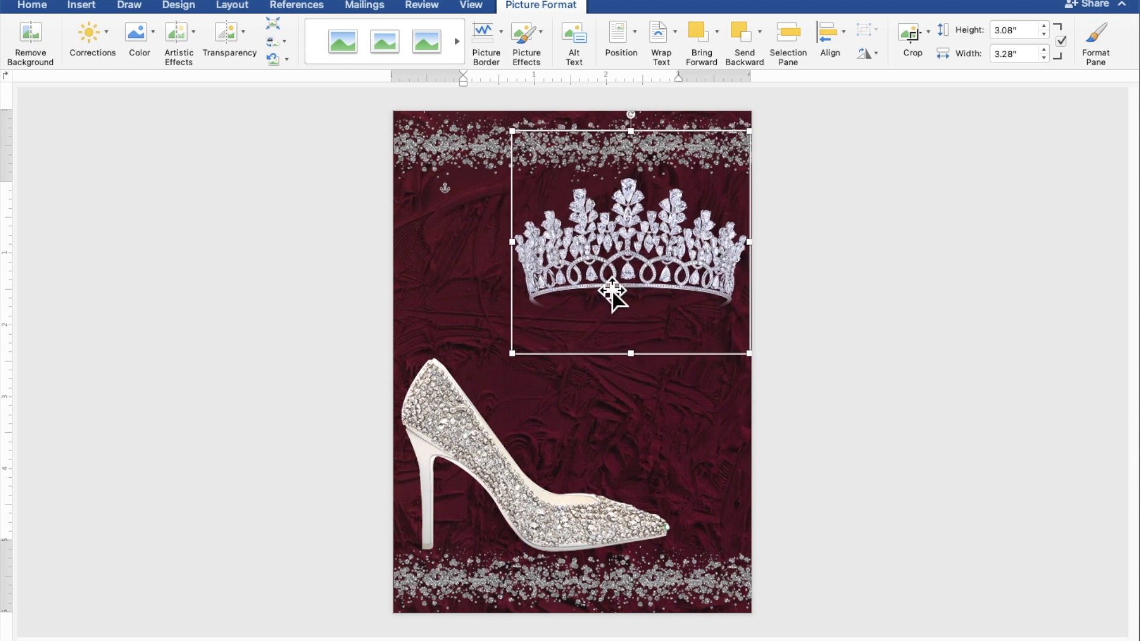
click(989, 369)
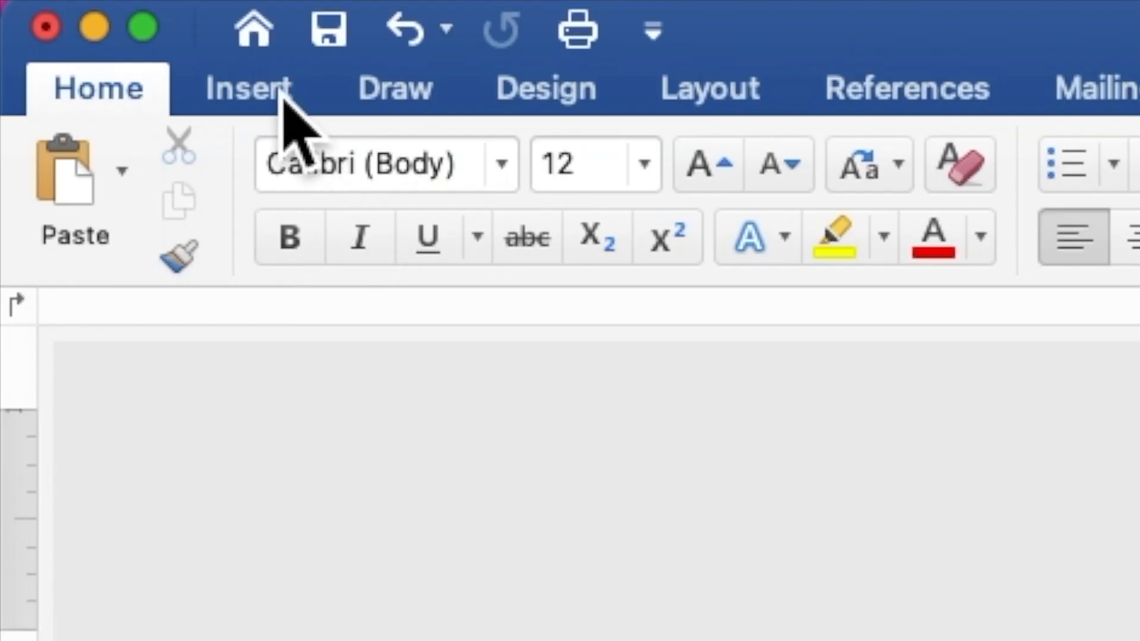
Draw a rectangle about 2" high by 1.92" wide between the top sequins and the heel, and add the text 18 inside it
click(90, 12)
click(635, 185)
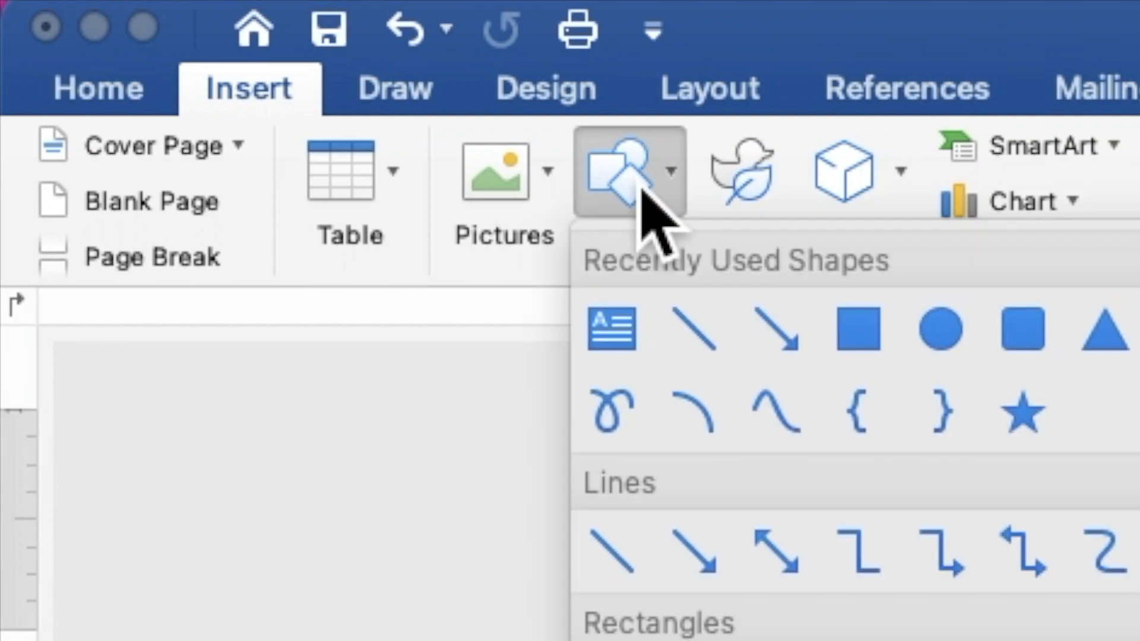
click(875, 324)
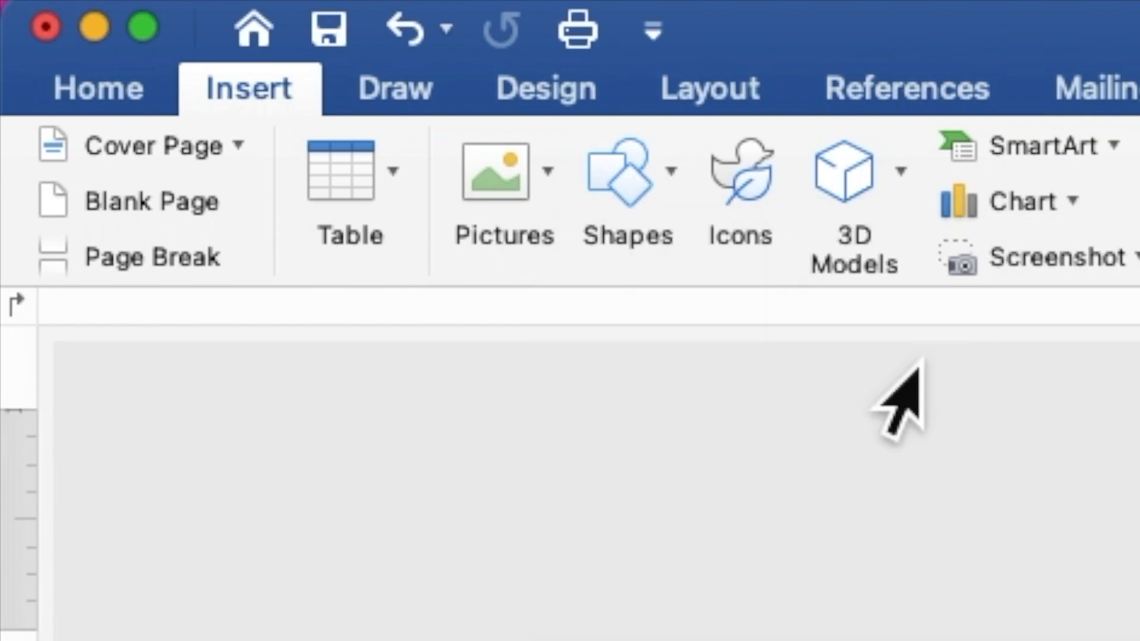
mouse_move(402, 208)
mouse_down()
mouse_move(461, 288)
mouse_move(553, 365)
mouse_up()
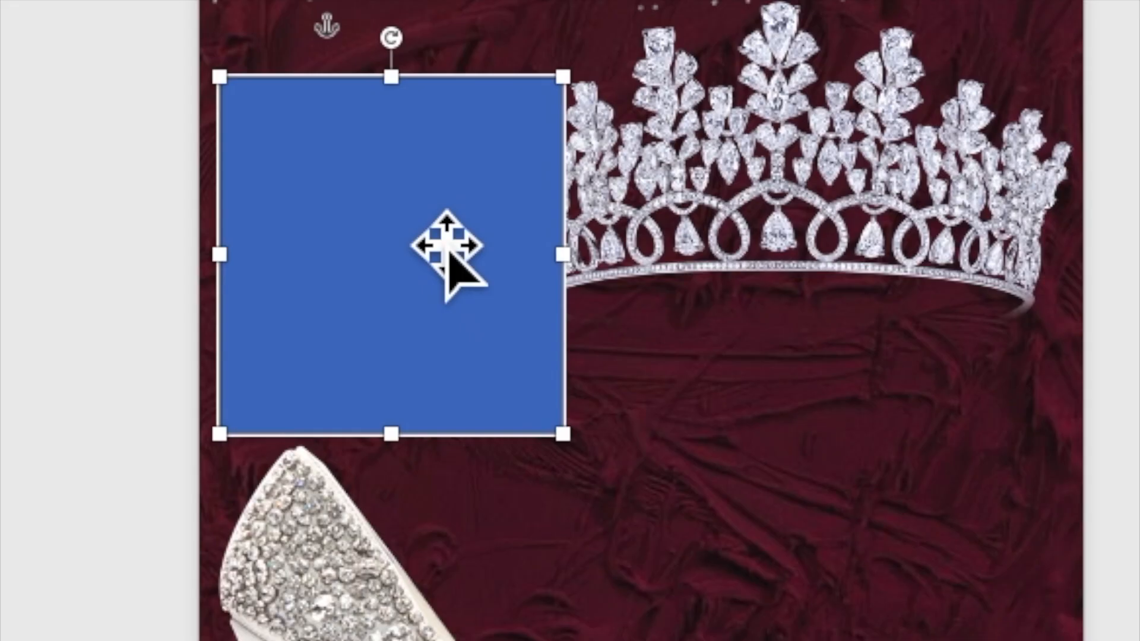
right_click(481, 262)
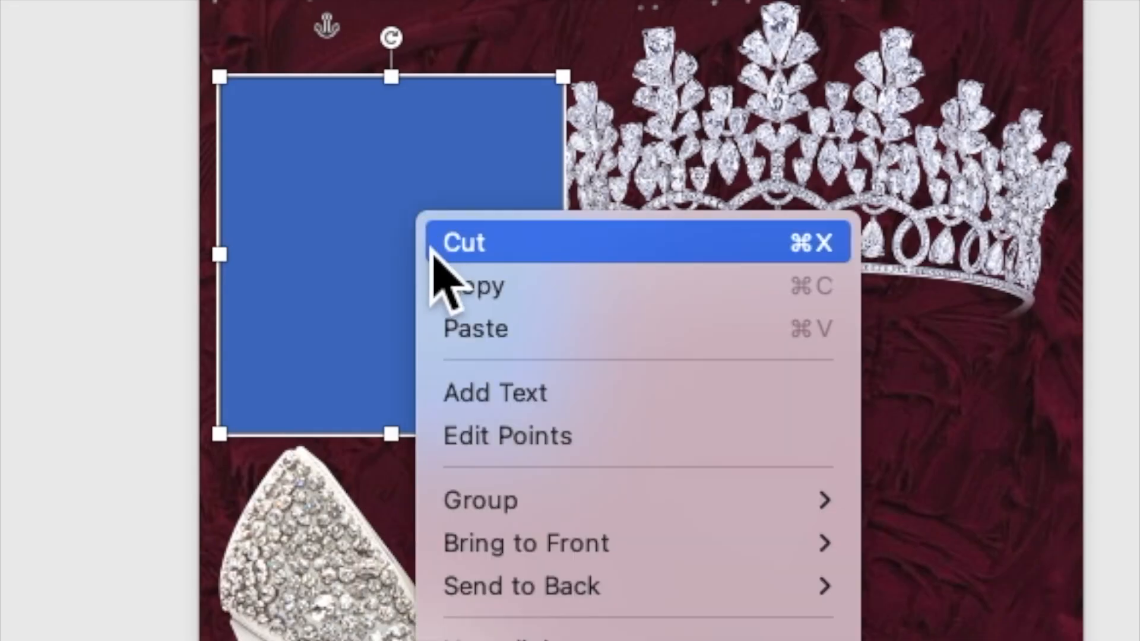
click(445, 399)
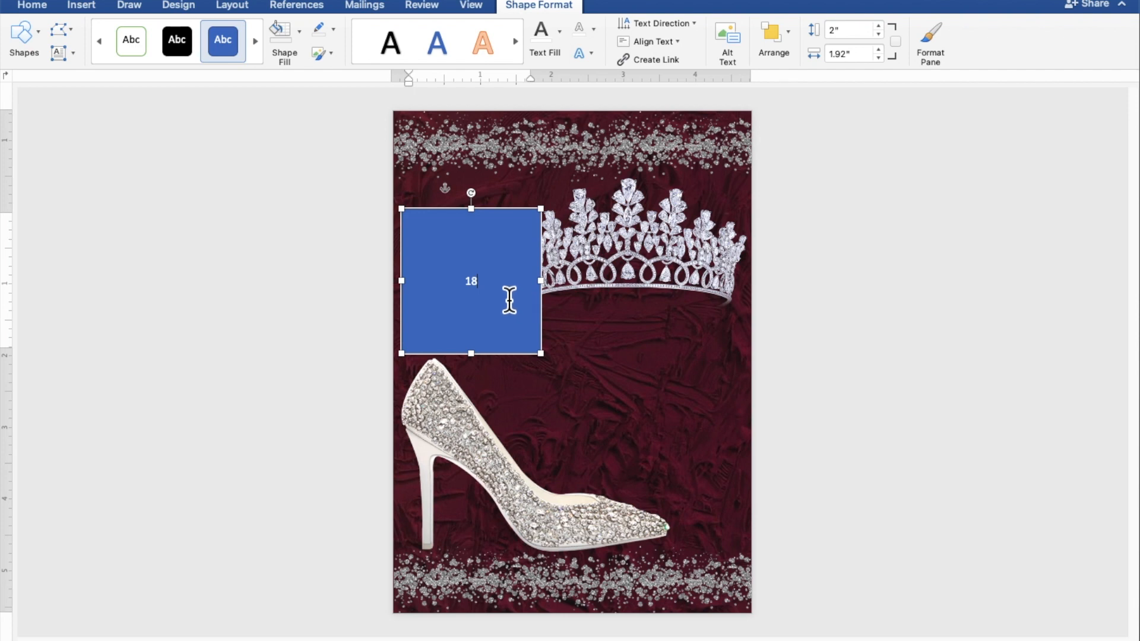
text(18)
Remove the fill and outline from the rectangle containing the 18
drag(491, 293, 464, 294)
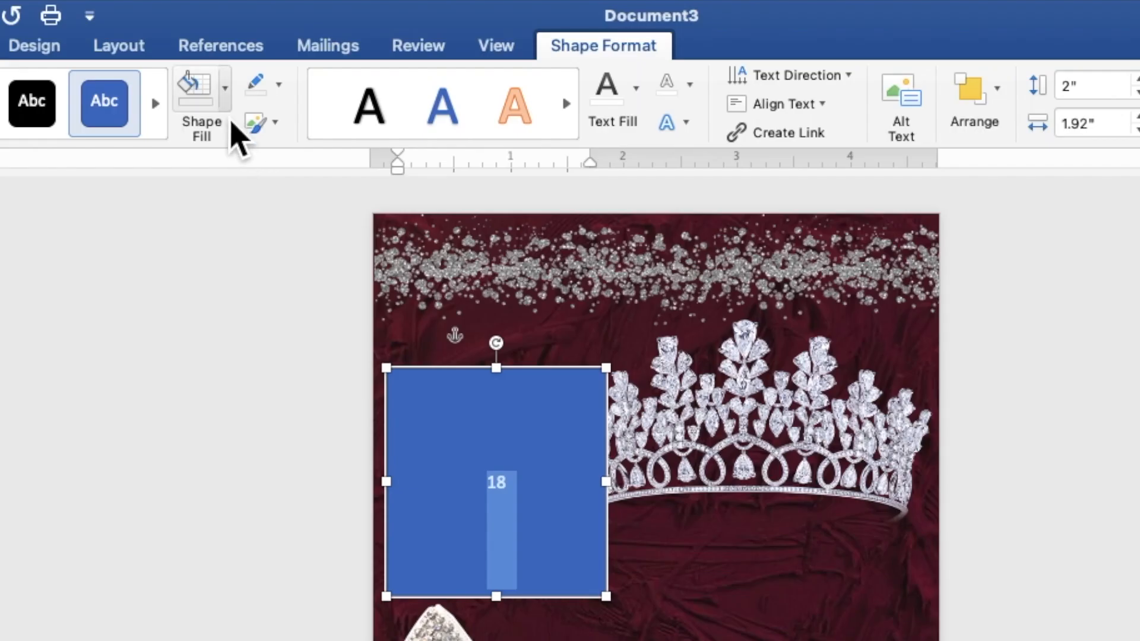
click(299, 31)
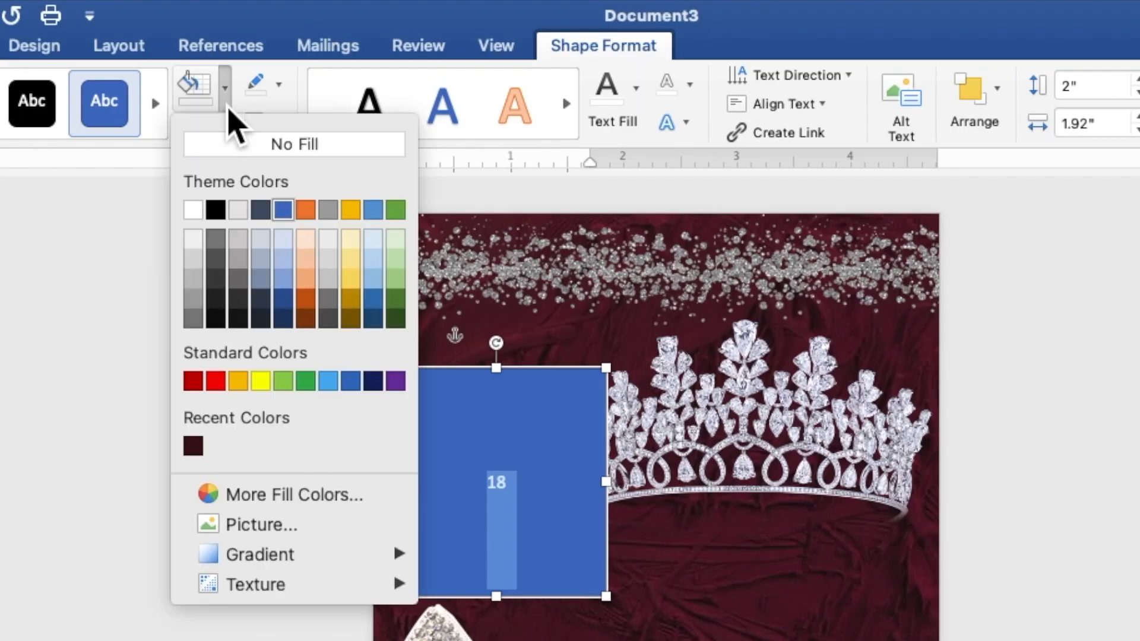
click(238, 147)
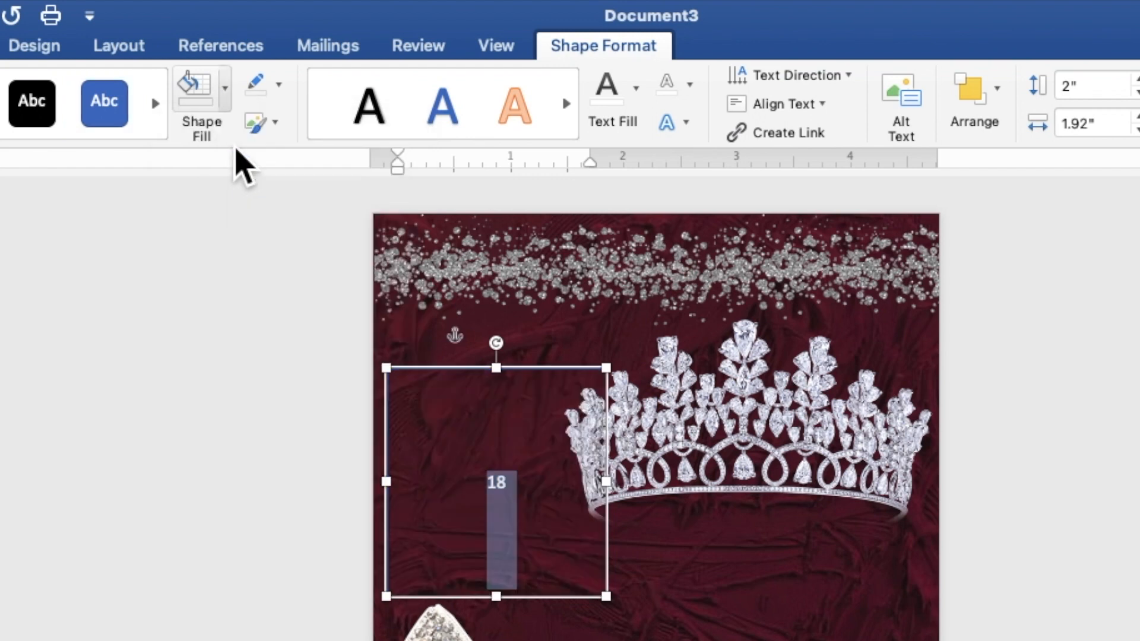
click(279, 89)
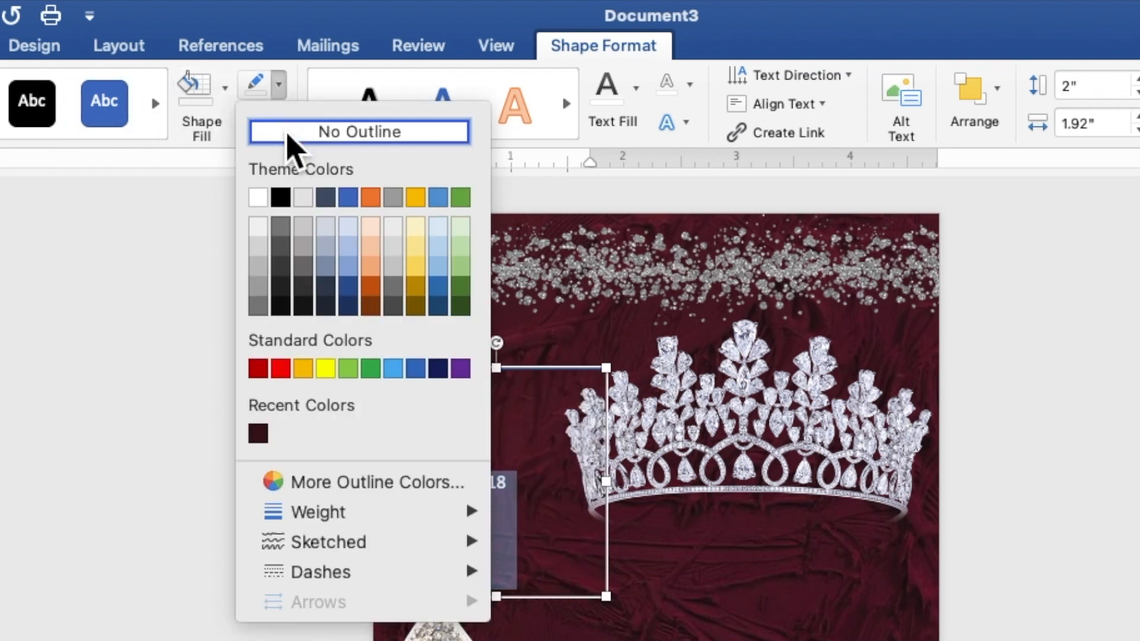
click(289, 132)
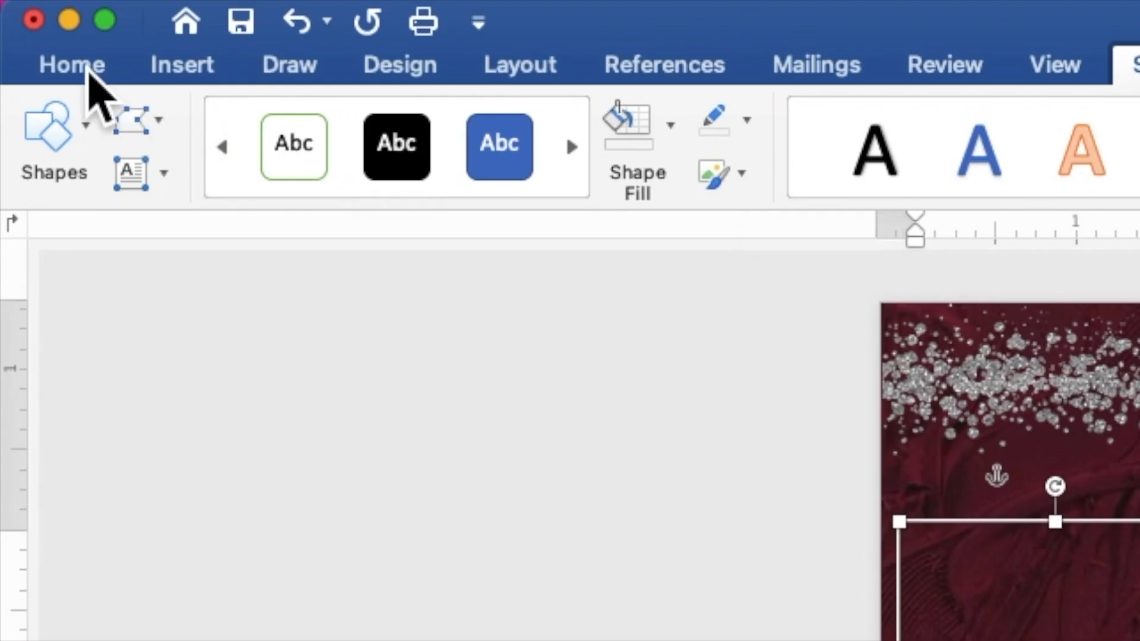
Format the 18 in bold Times New Roman at size 120
click(88, 71)
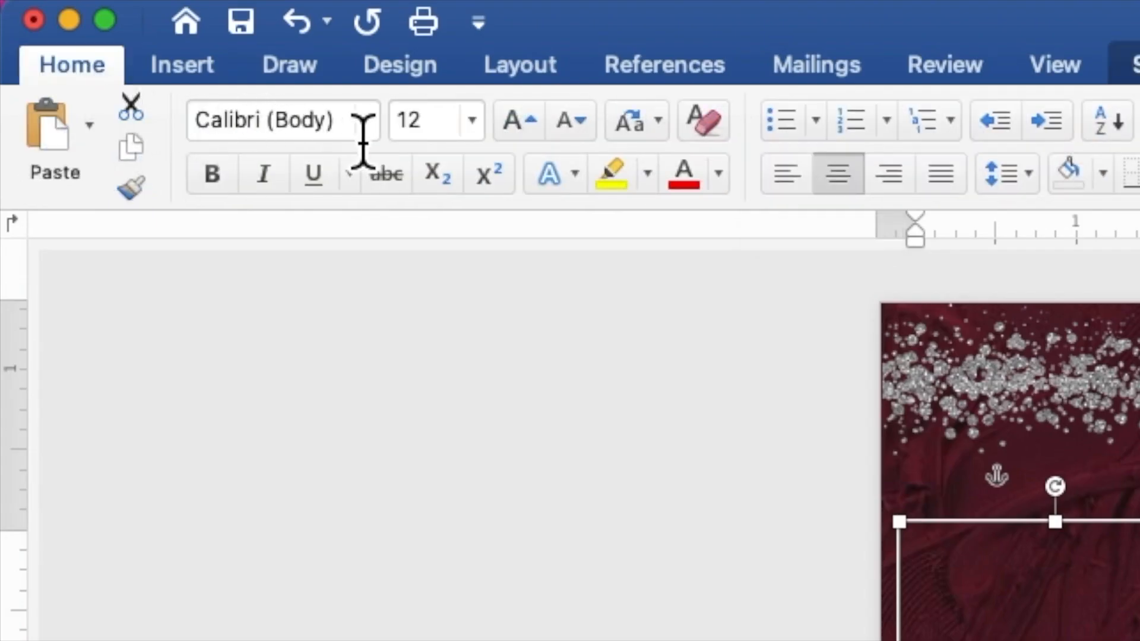
click(372, 123)
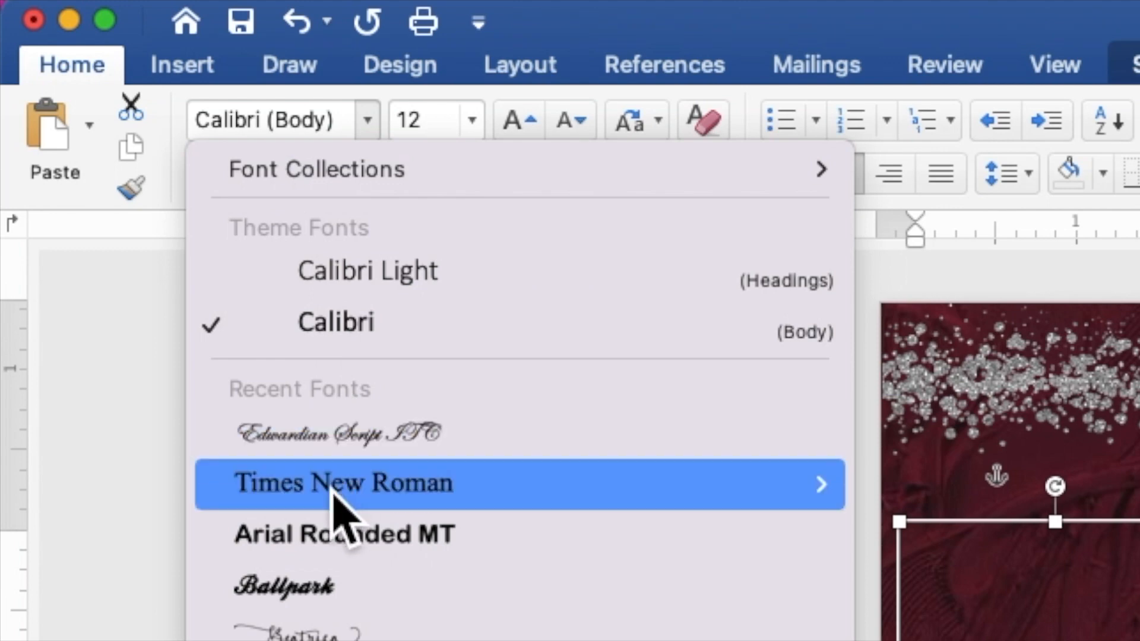
click(330, 504)
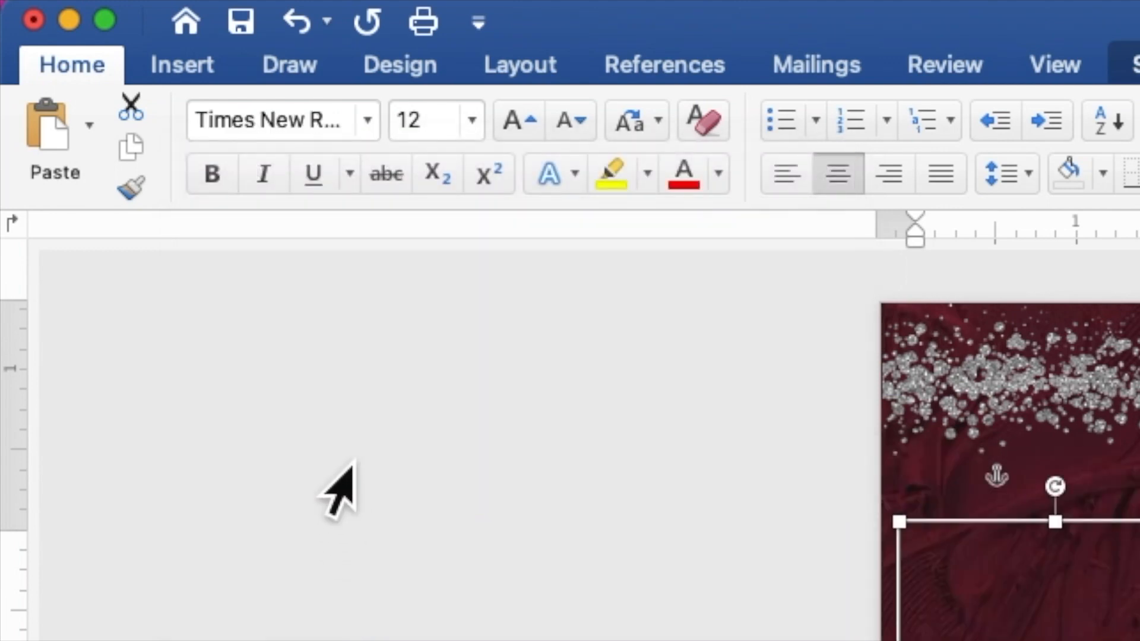
click(225, 189)
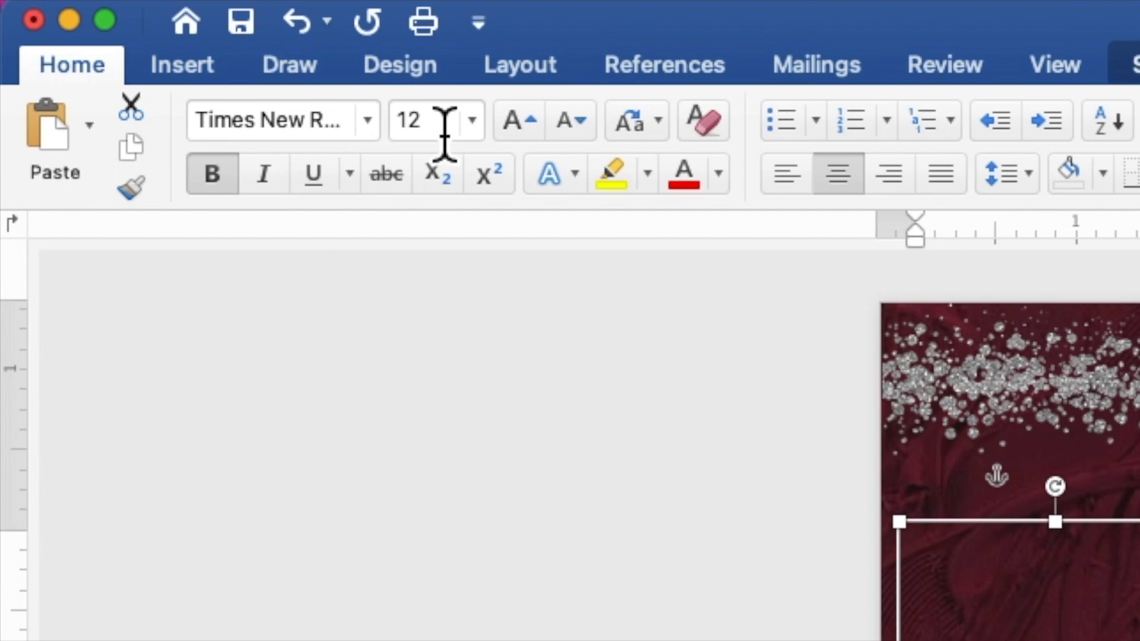
click(439, 128)
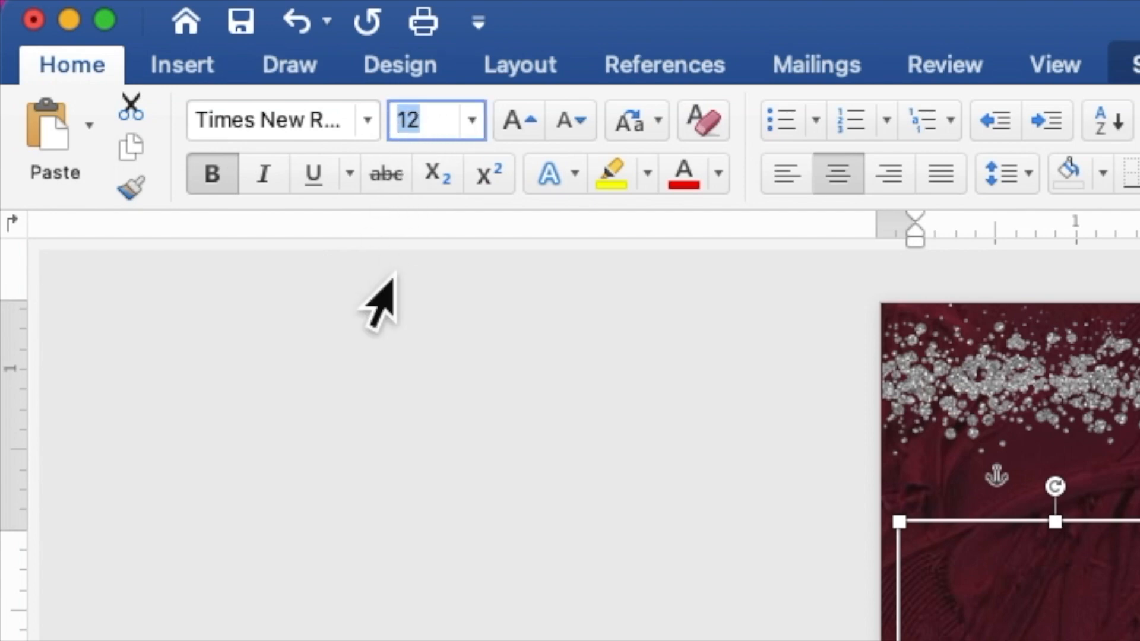
text(12)
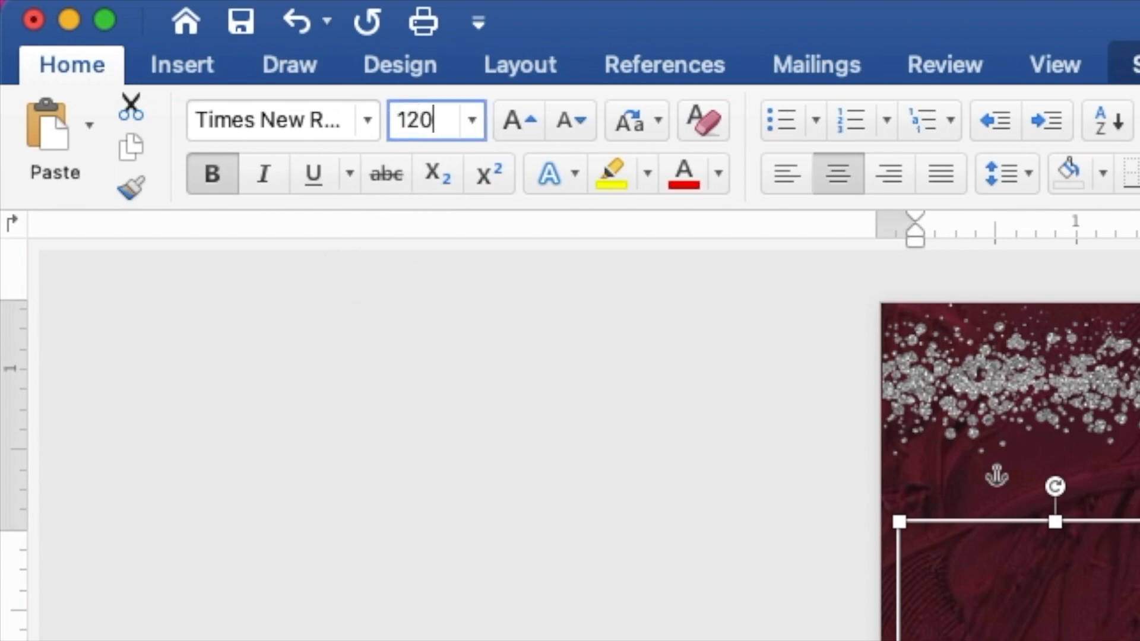
text(0)
key(Return)
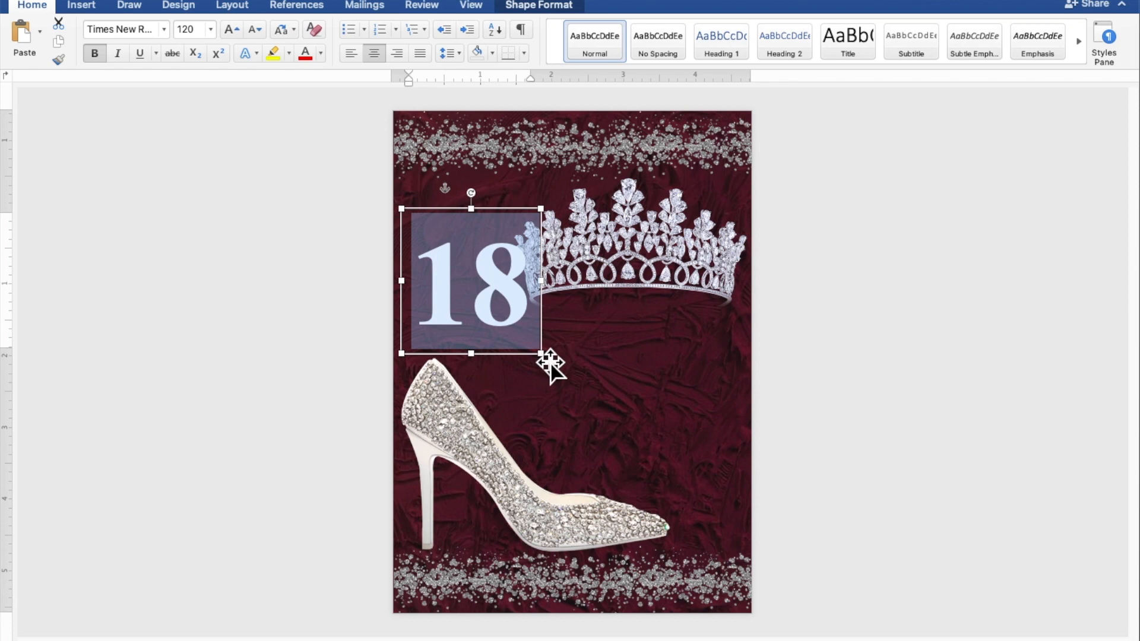
Fit the 18 box into the space left of the tiara, about 0.81" from the top, and place a copy of it below, above the heel
drag(540, 354, 502, 290)
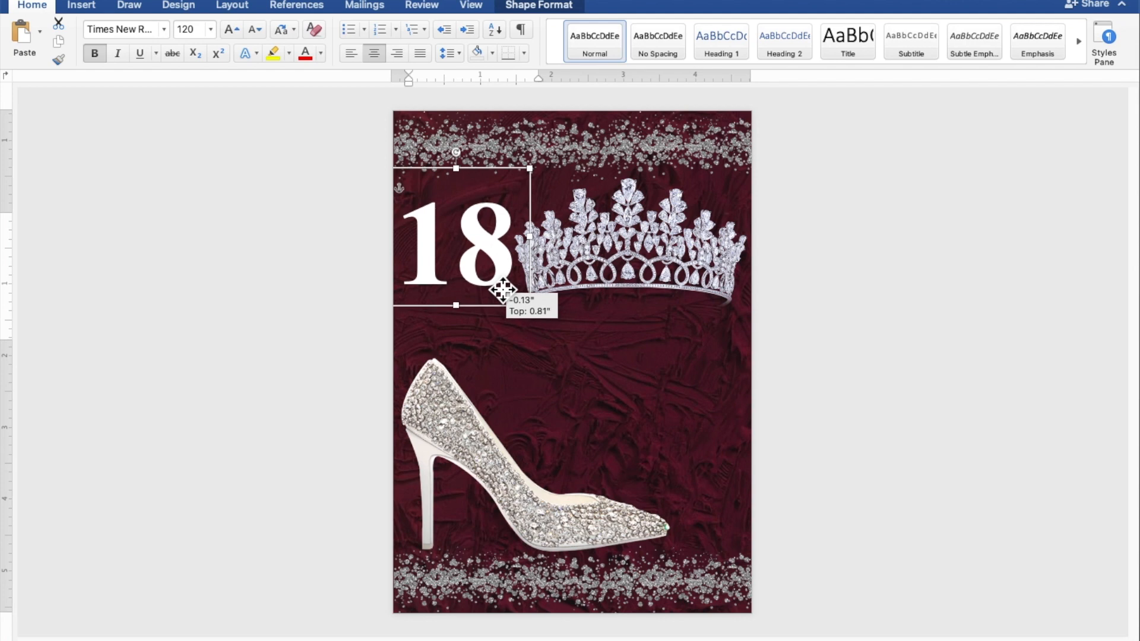
drag(503, 289, 503, 289)
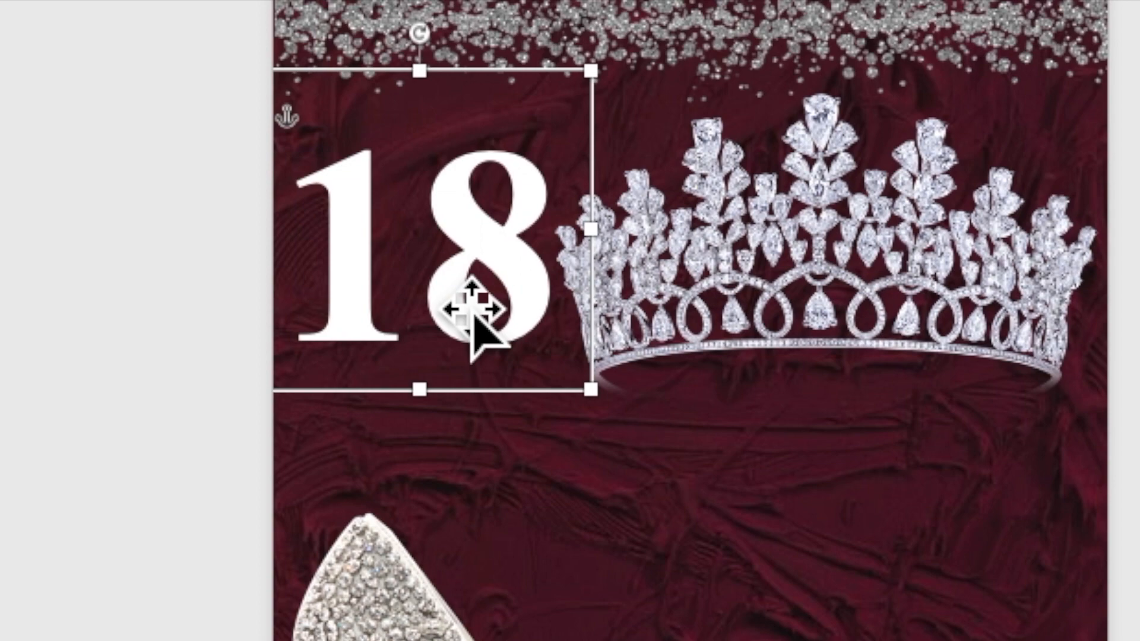
right_click(448, 282)
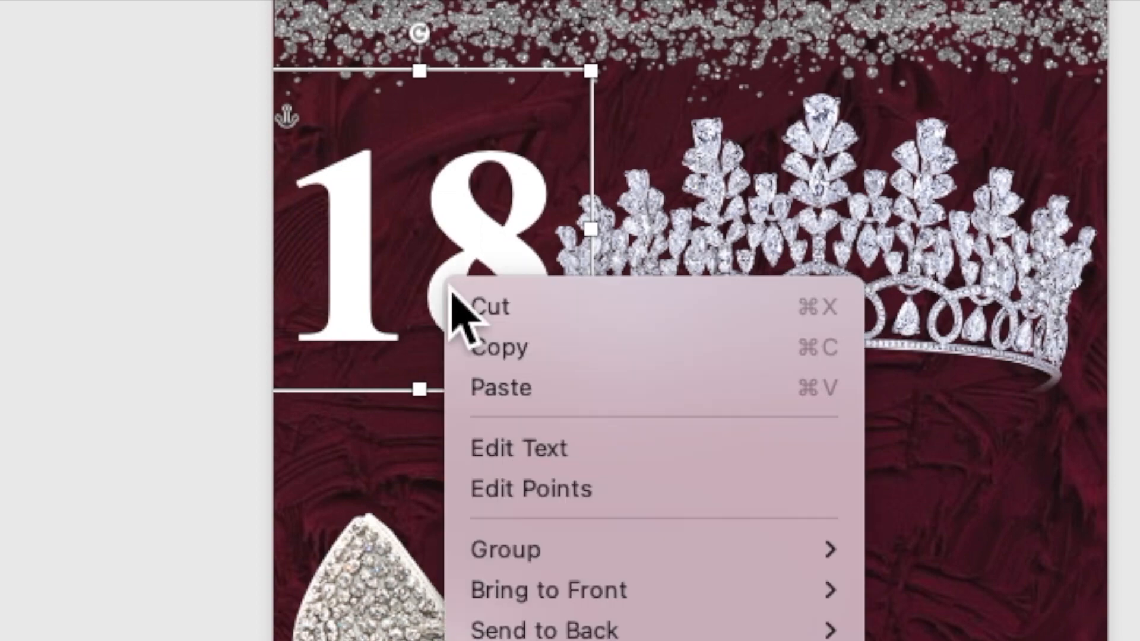
click(488, 346)
right_click(446, 284)
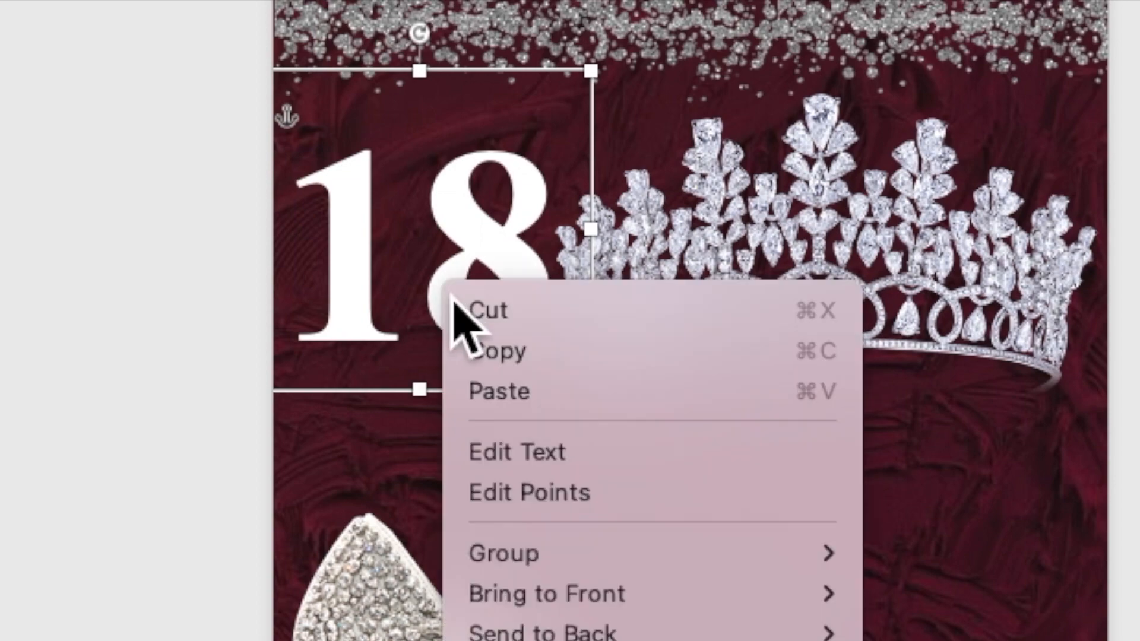
click(493, 397)
drag(485, 349, 580, 526)
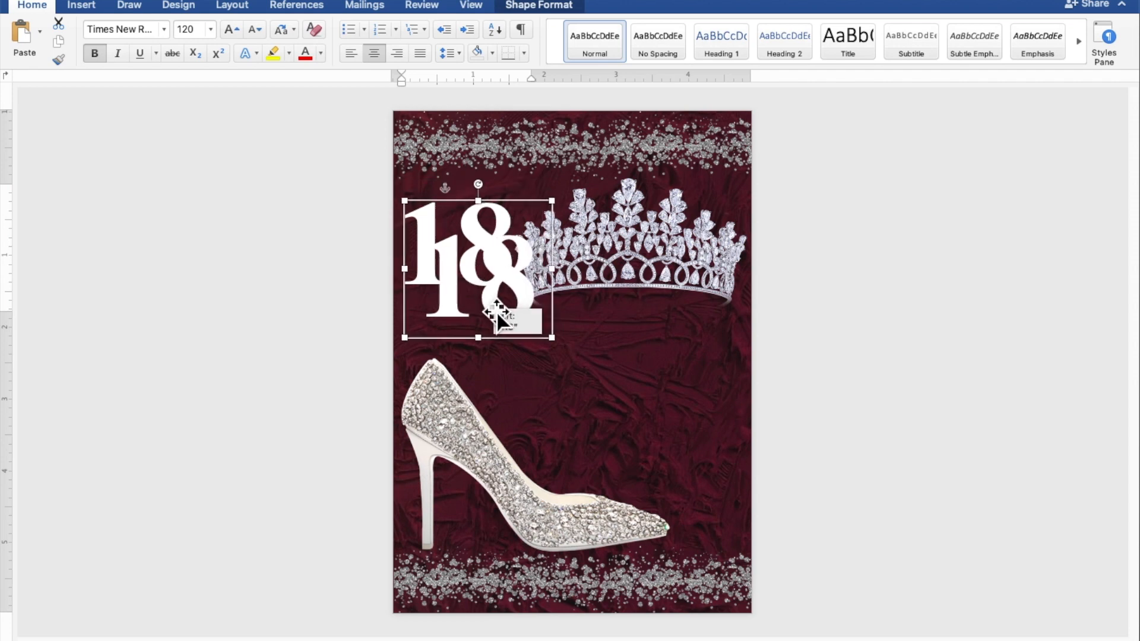
drag(523, 360, 536, 375)
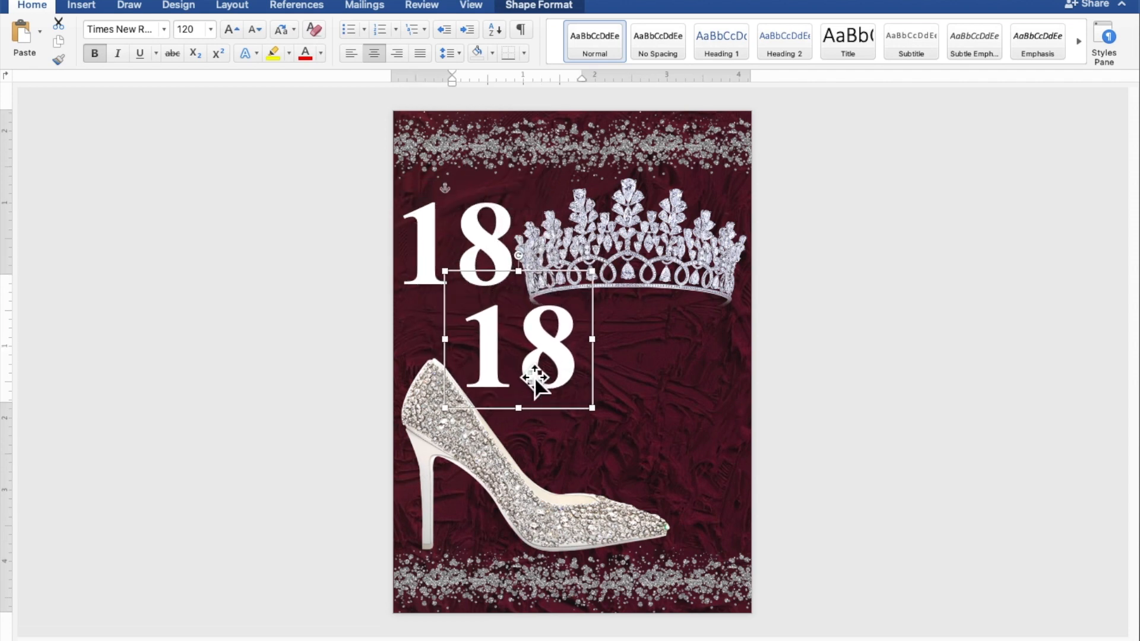
Change the copied 18 to non-bold Edwardian Script ITC at size 60
click(525, 372)
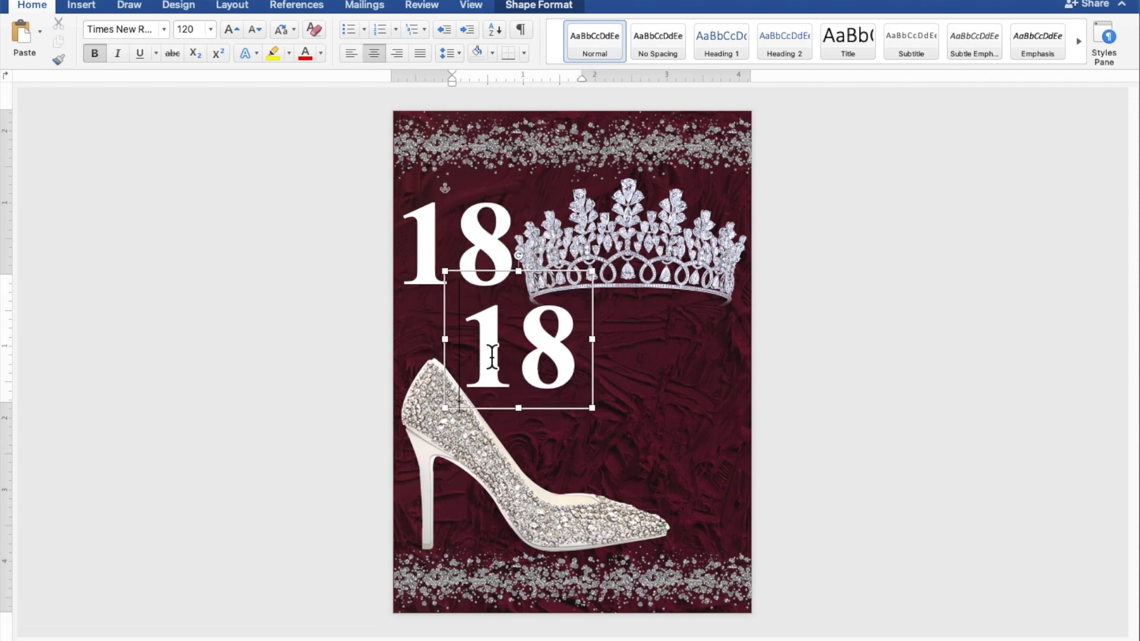
drag(471, 357, 563, 358)
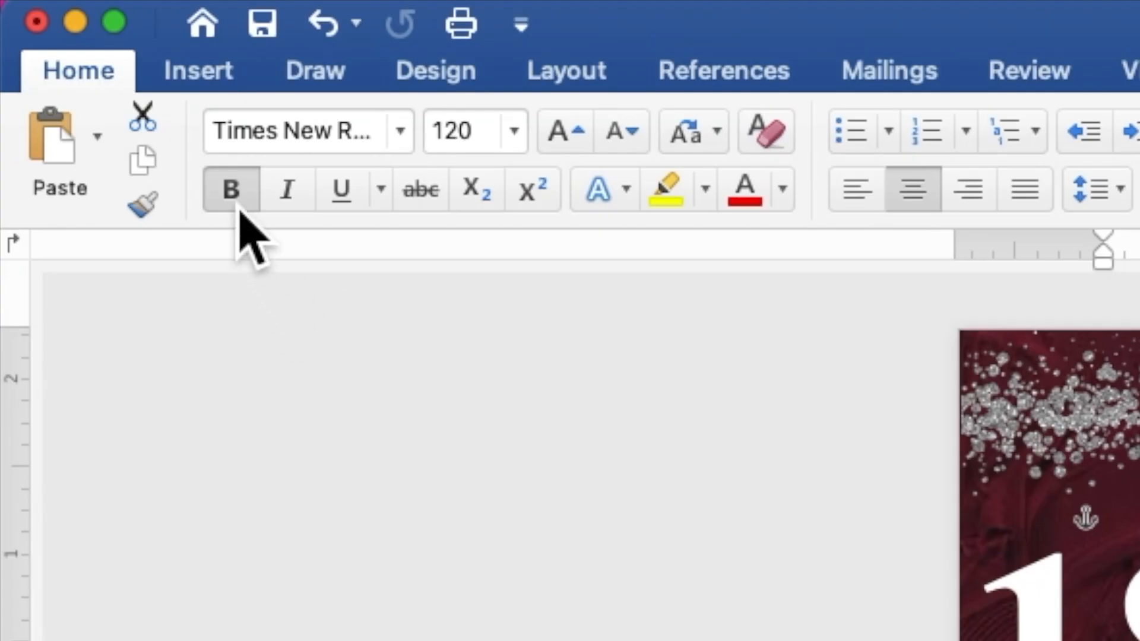
click(99, 59)
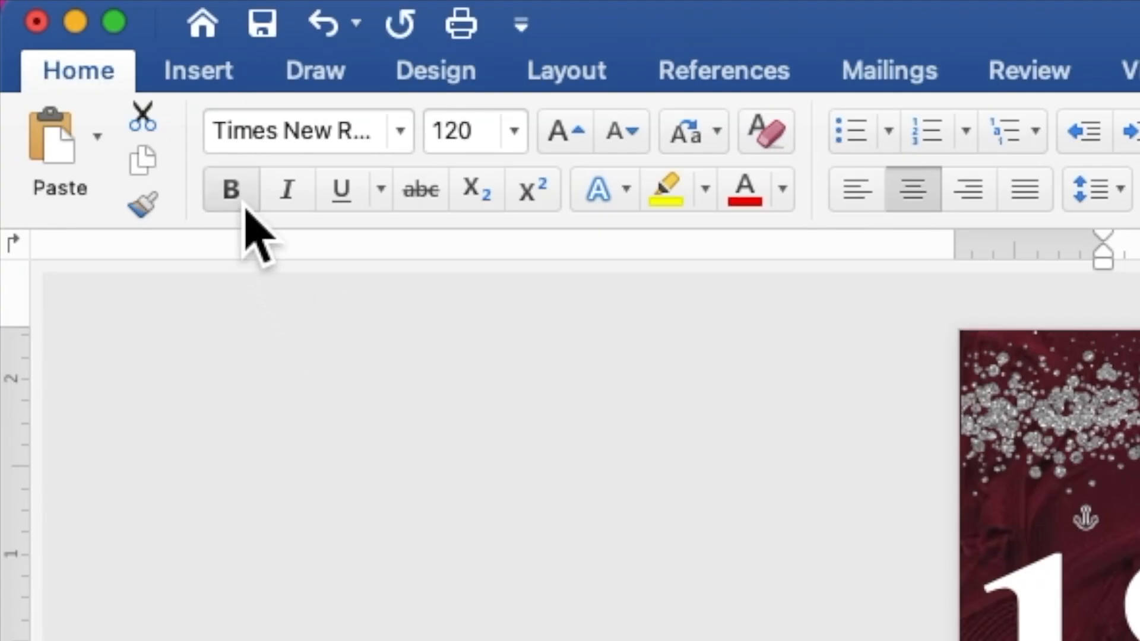
click(401, 132)
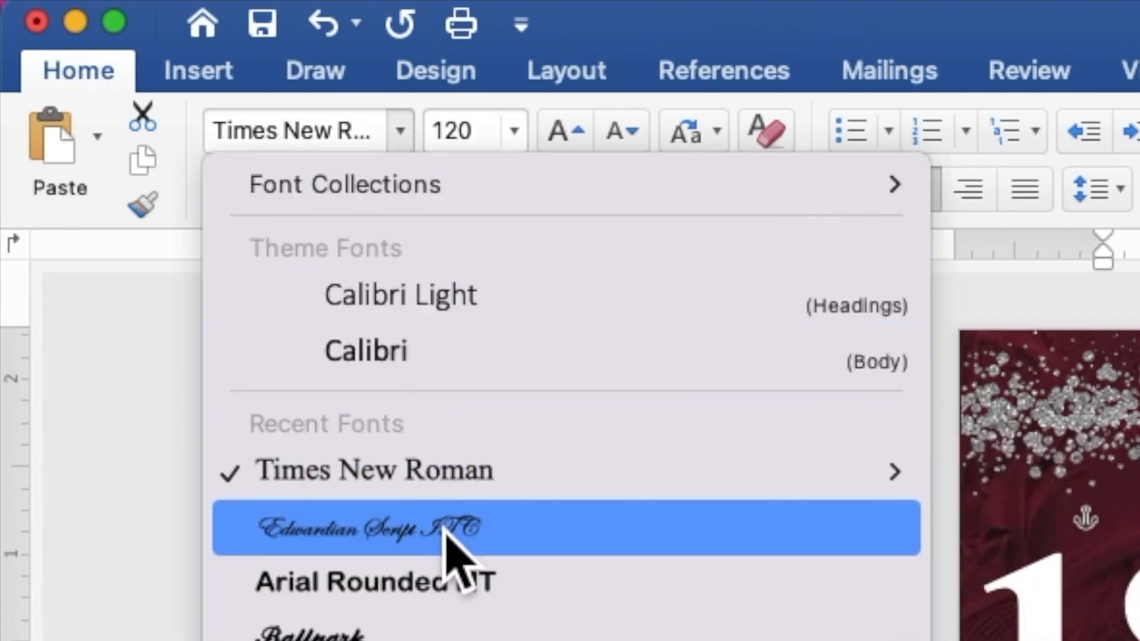
click(452, 540)
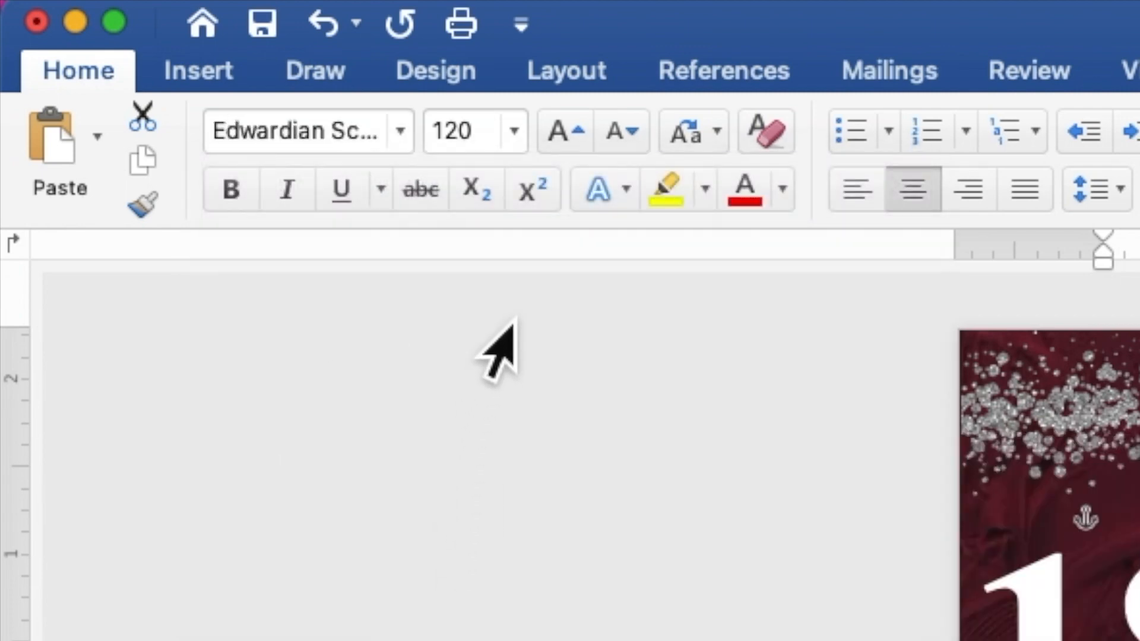
click(496, 145)
drag(497, 152, 431, 146)
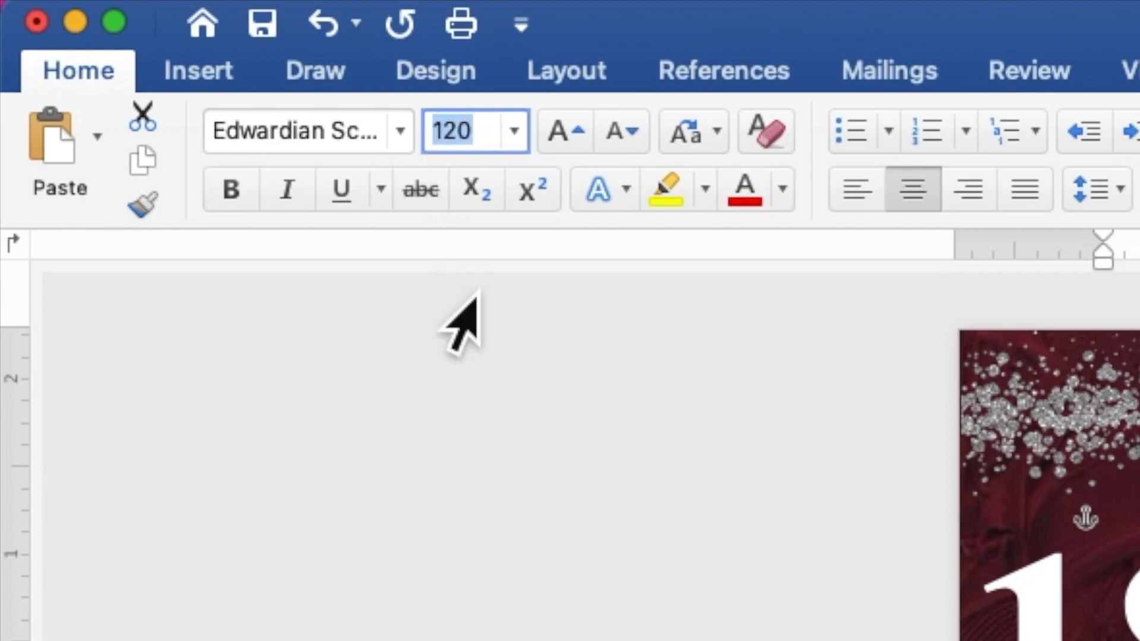
text(60)
key(Return)
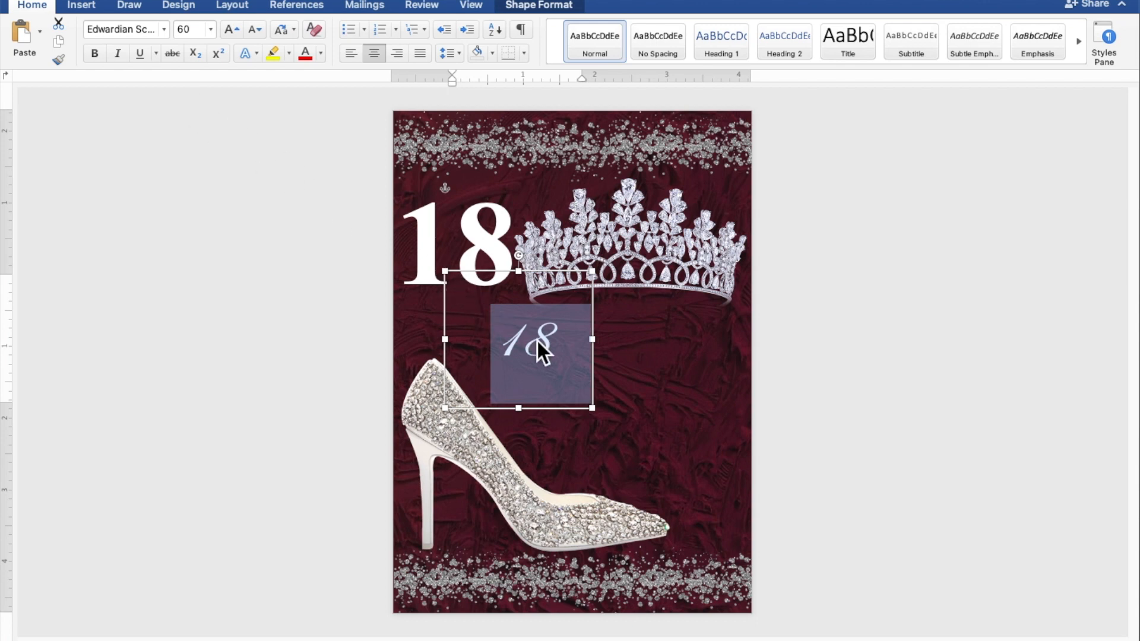
Replace the script-font 18 in the lower box with the word "eighteen"
drag(561, 350, 510, 353)
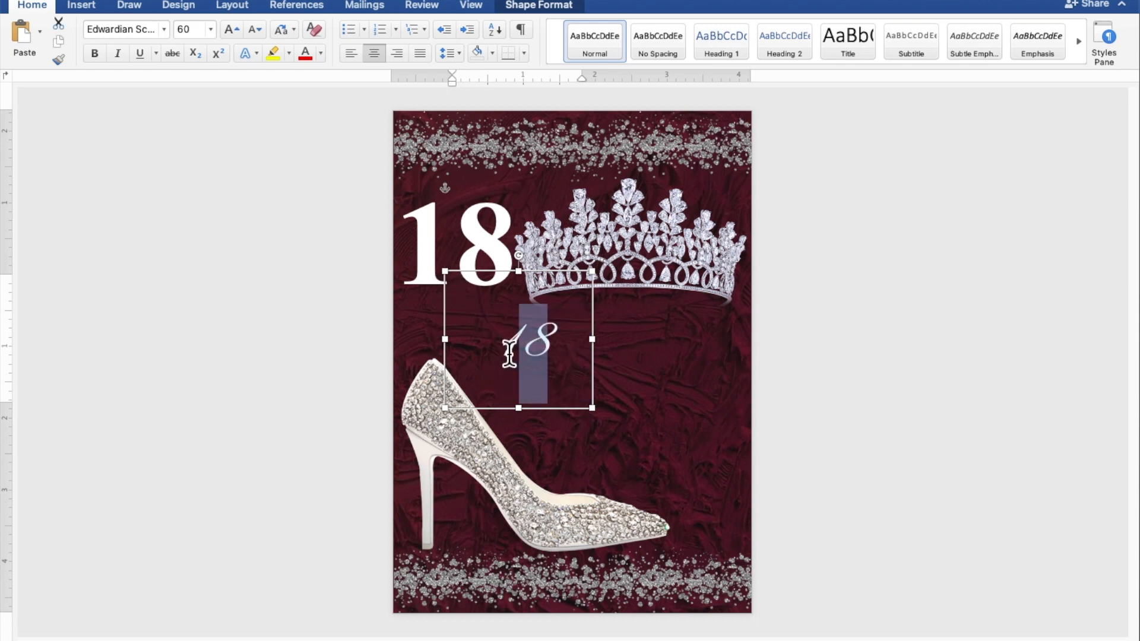
text(e)
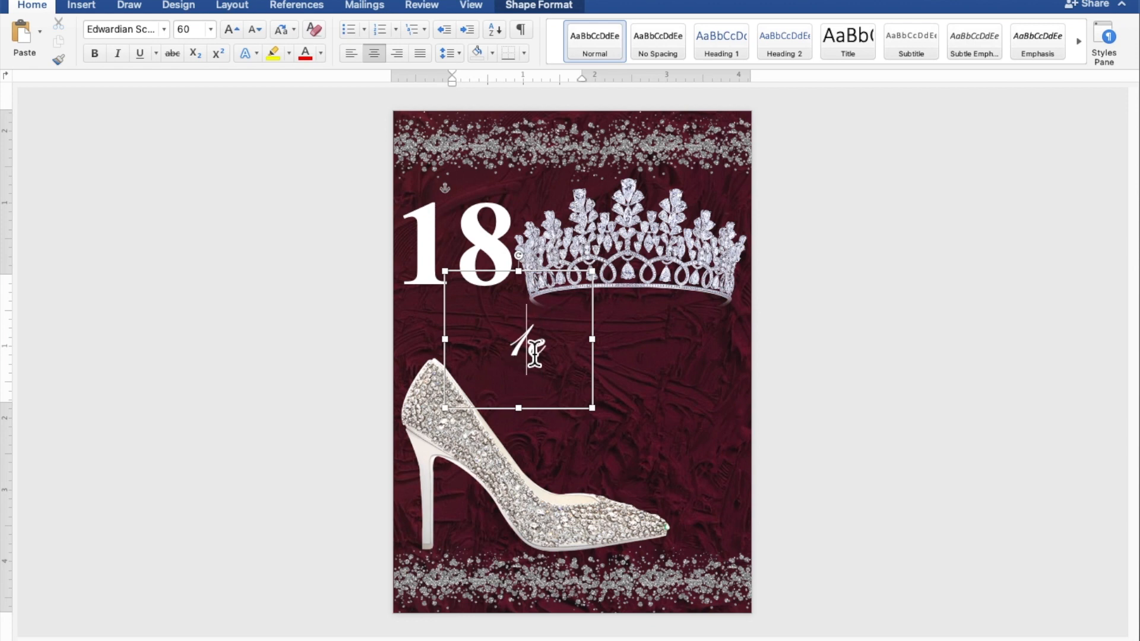
key(BackSpace)
text(ighteen)
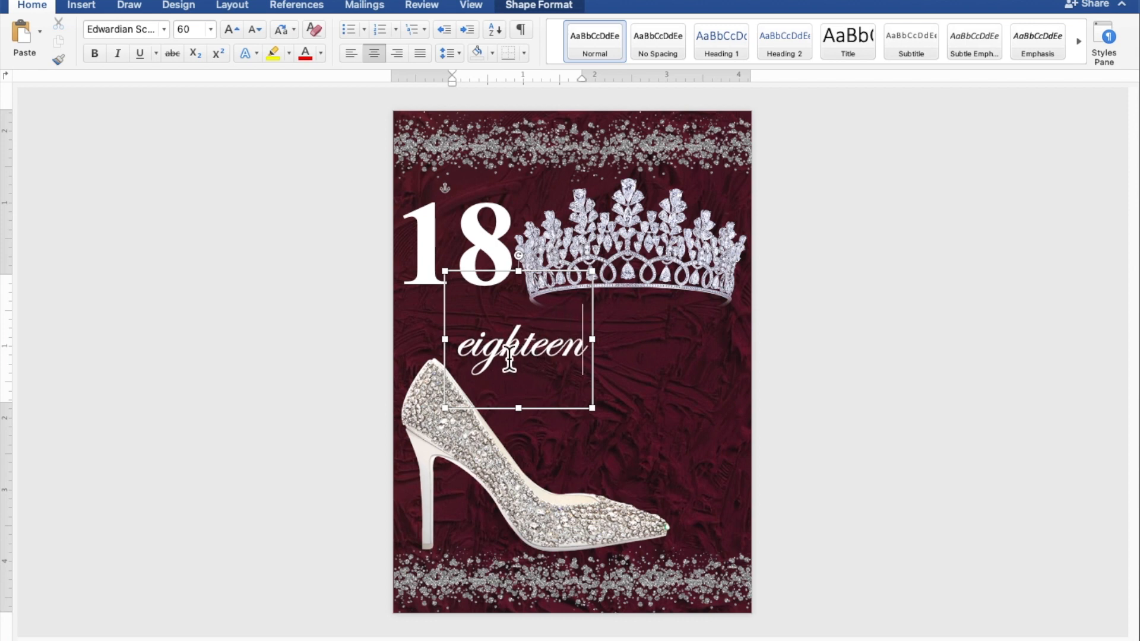
Give the word "eighteen" a white text outline and a glow in the recent dark burgundy color
drag(457, 350, 588, 352)
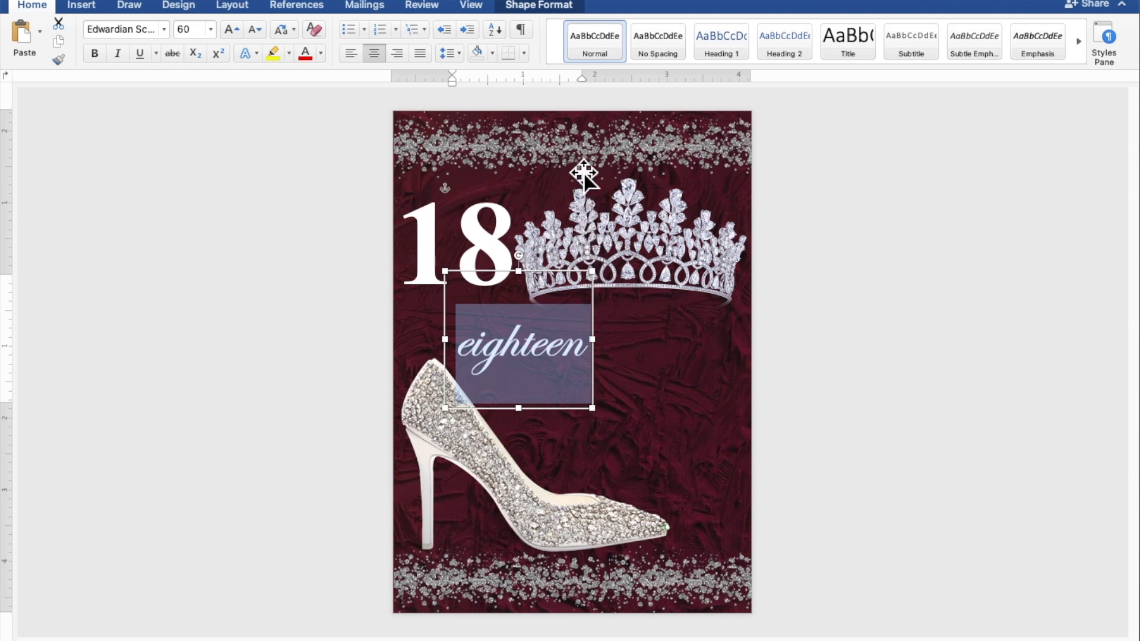
click(559, 8)
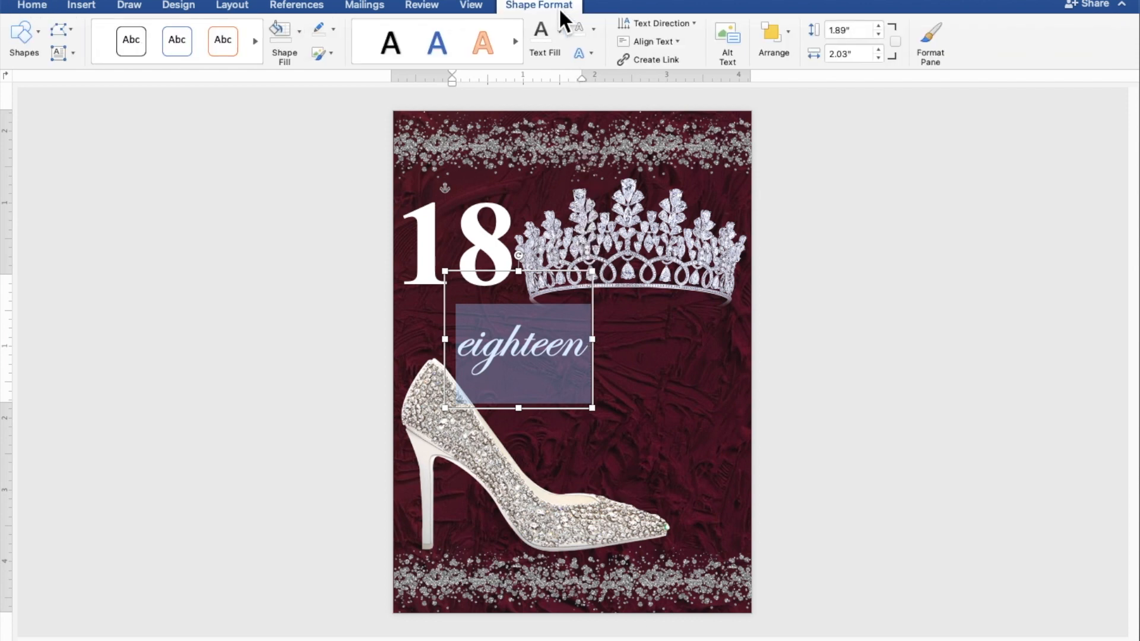
click(594, 29)
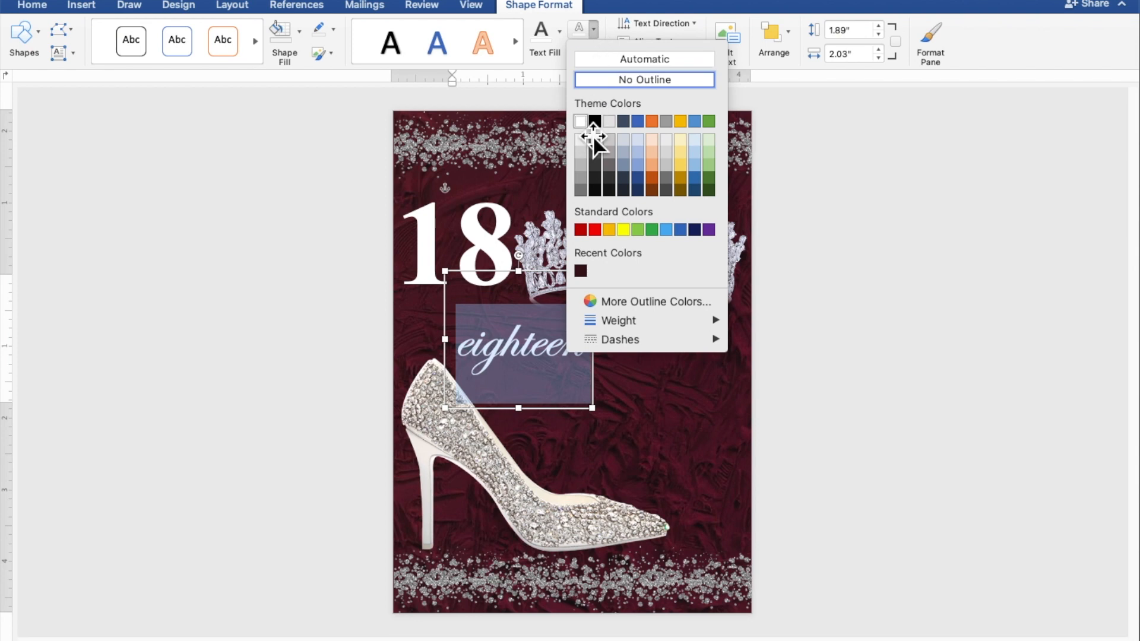
click(583, 125)
click(592, 54)
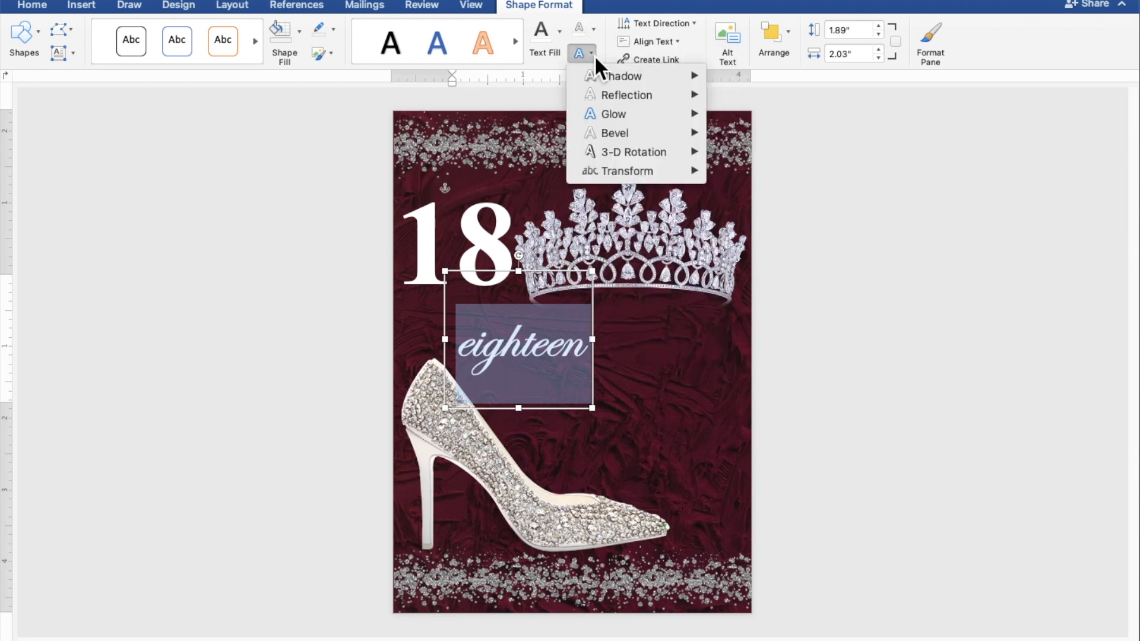
mouse_move(611, 115)
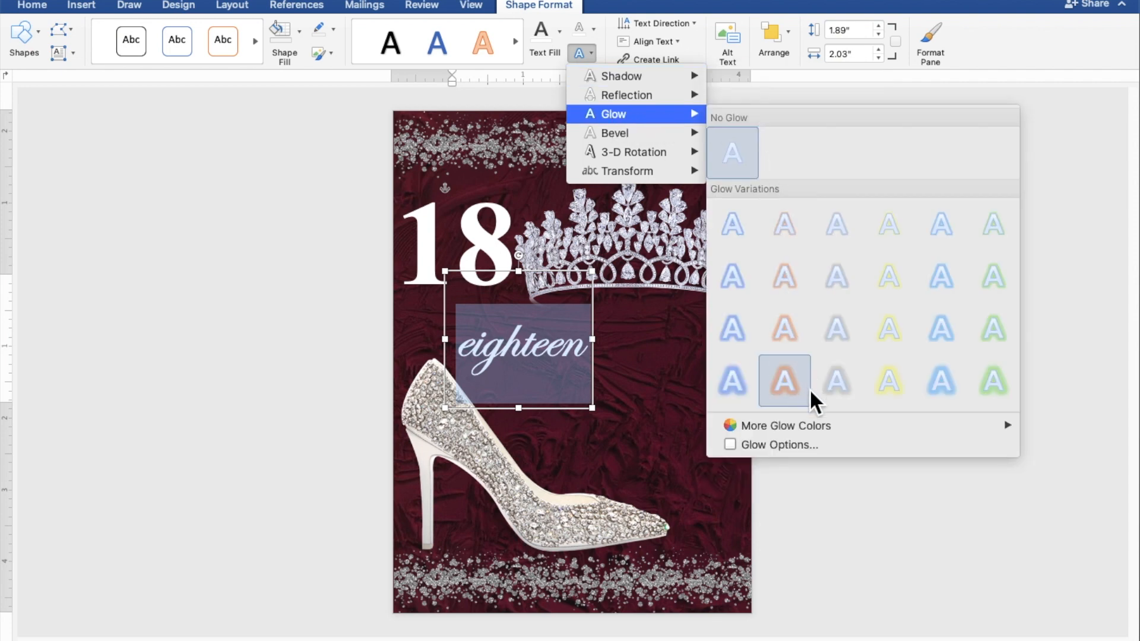
mouse_move(821, 426)
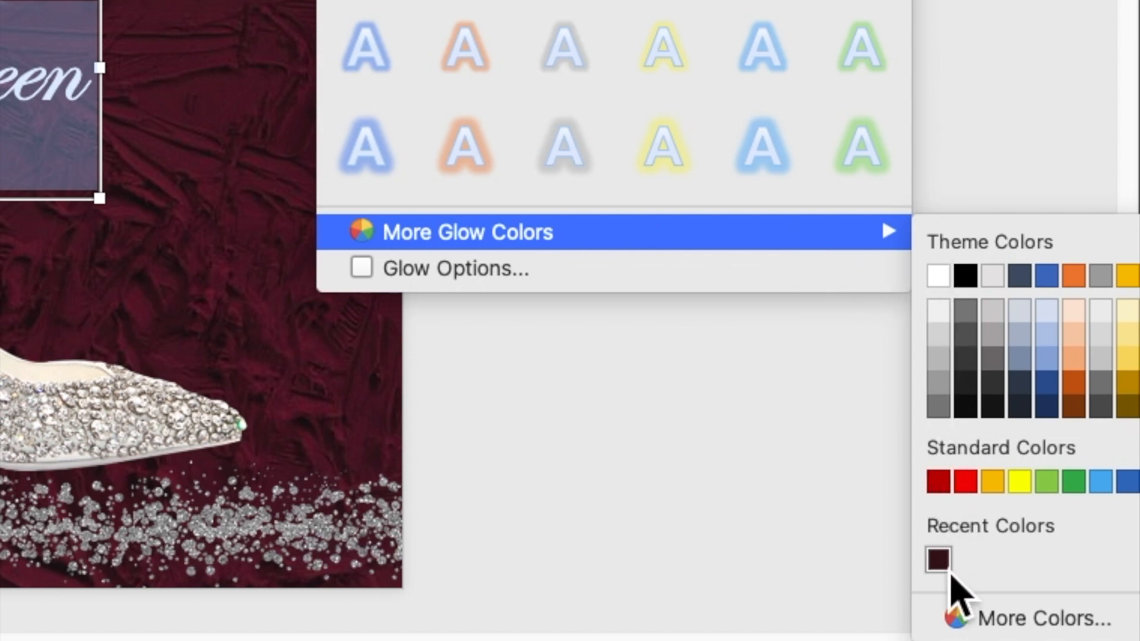
click(947, 570)
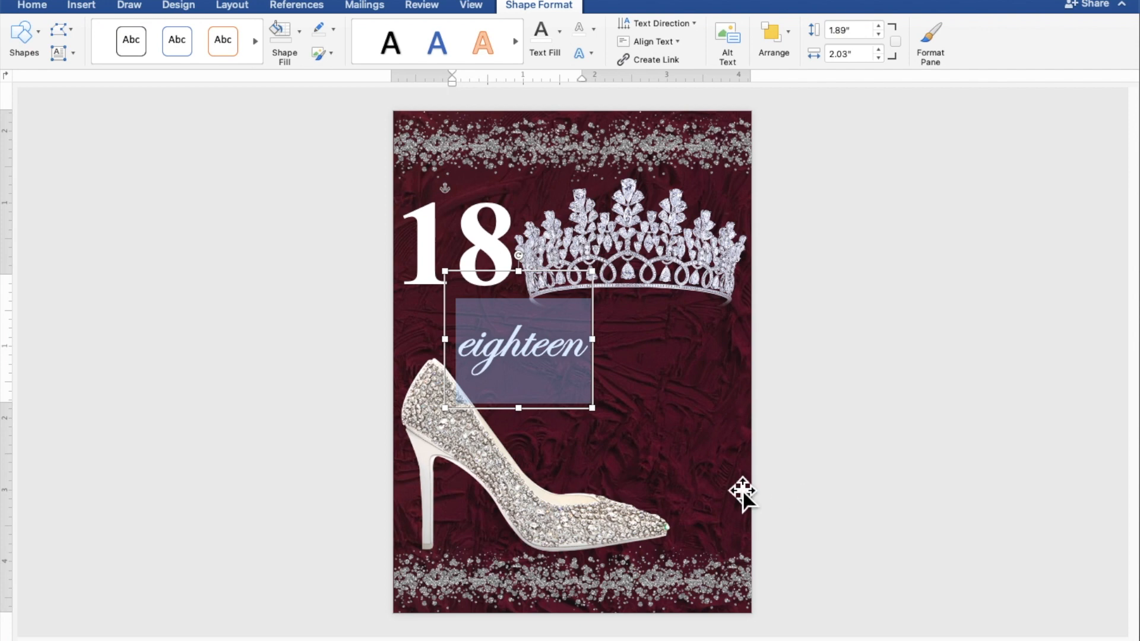
Reduce the height of the "eighteen" box to about 1.32" and overlay it across the large 18
click(531, 420)
drag(531, 419, 542, 373)
drag(537, 333, 468, 253)
Shrink the tiara slightly from its lower-left corner, and nudge the "eighteen" box slightly down and right over the 18
click(612, 255)
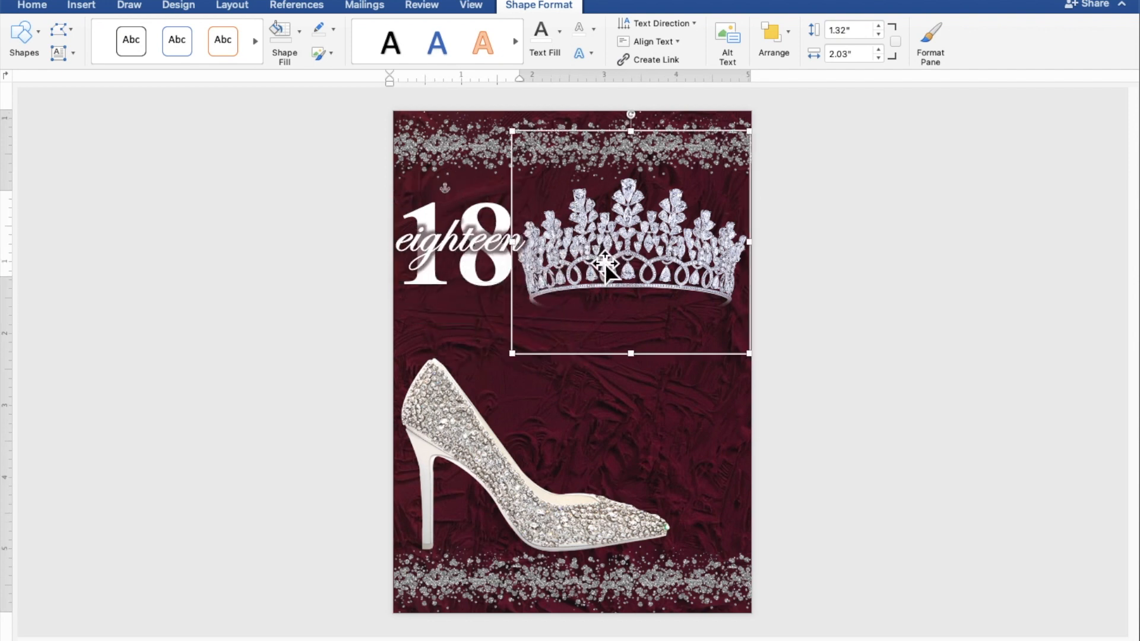
drag(526, 367, 542, 349)
click(461, 247)
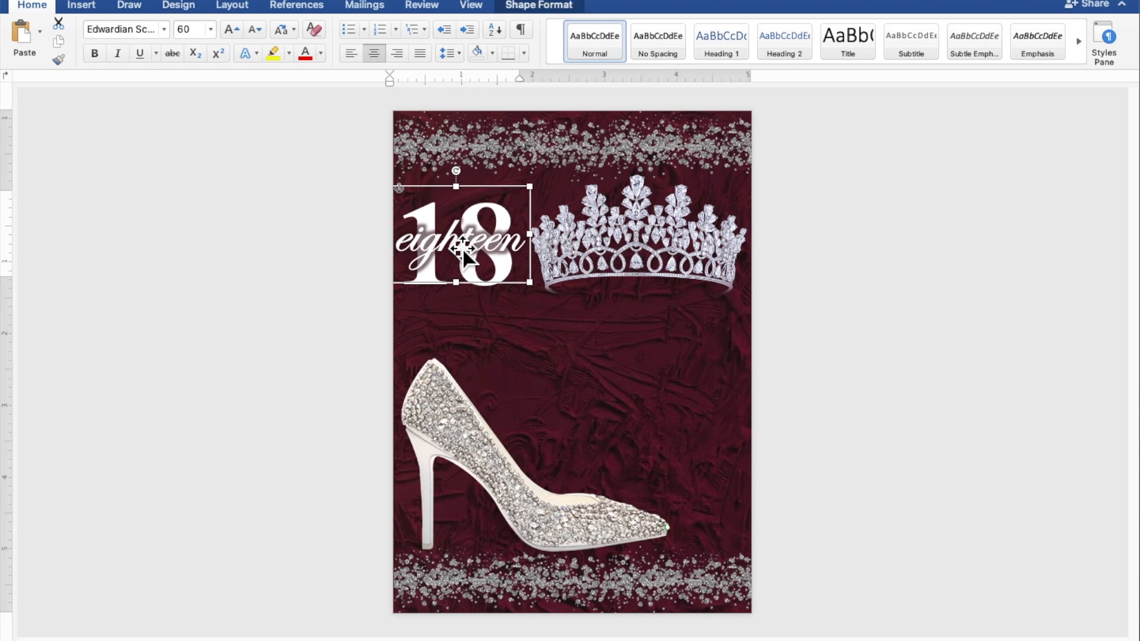
drag(462, 248, 464, 253)
key(Right)
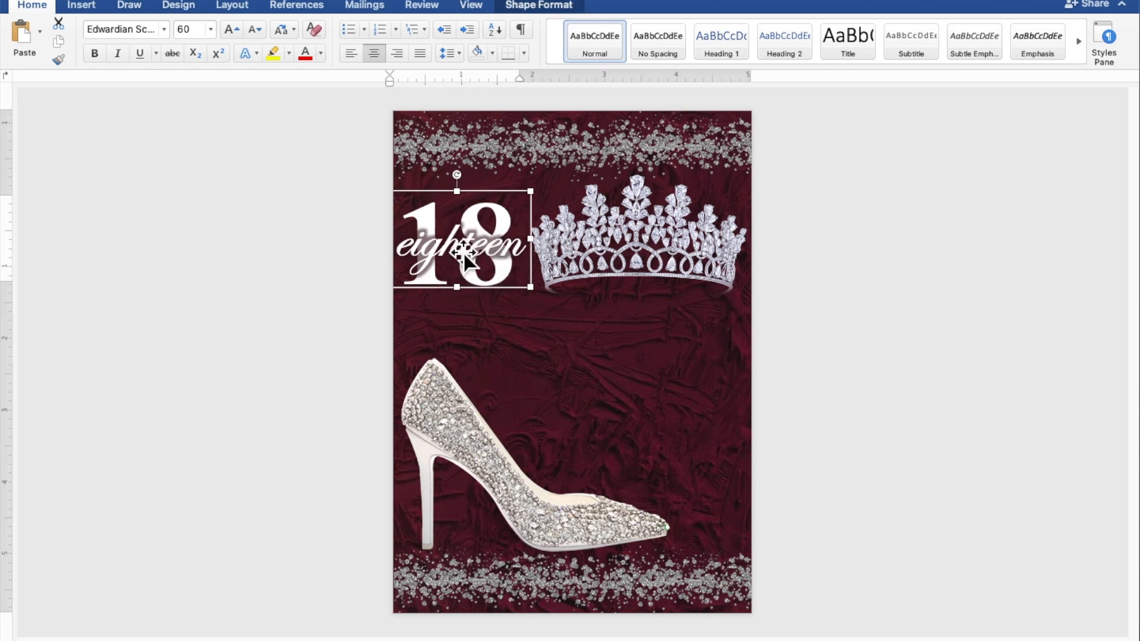
Copy the large 18 text box and place the duplicate below the tiara, above the front of the heel
click(455, 314)
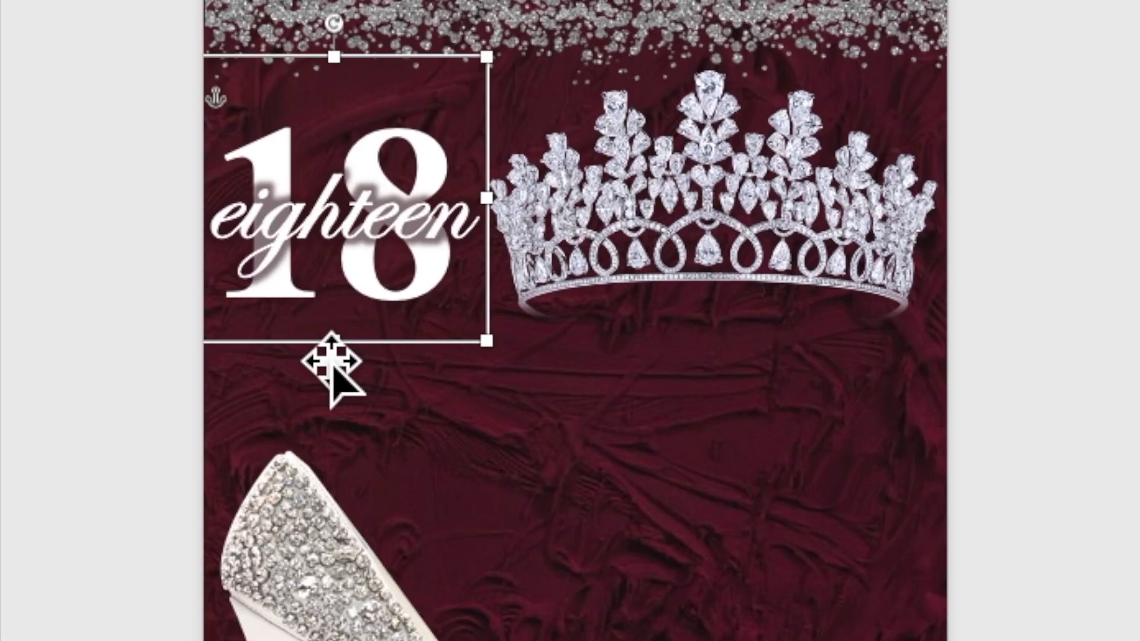
right_click(314, 347)
click(332, 397)
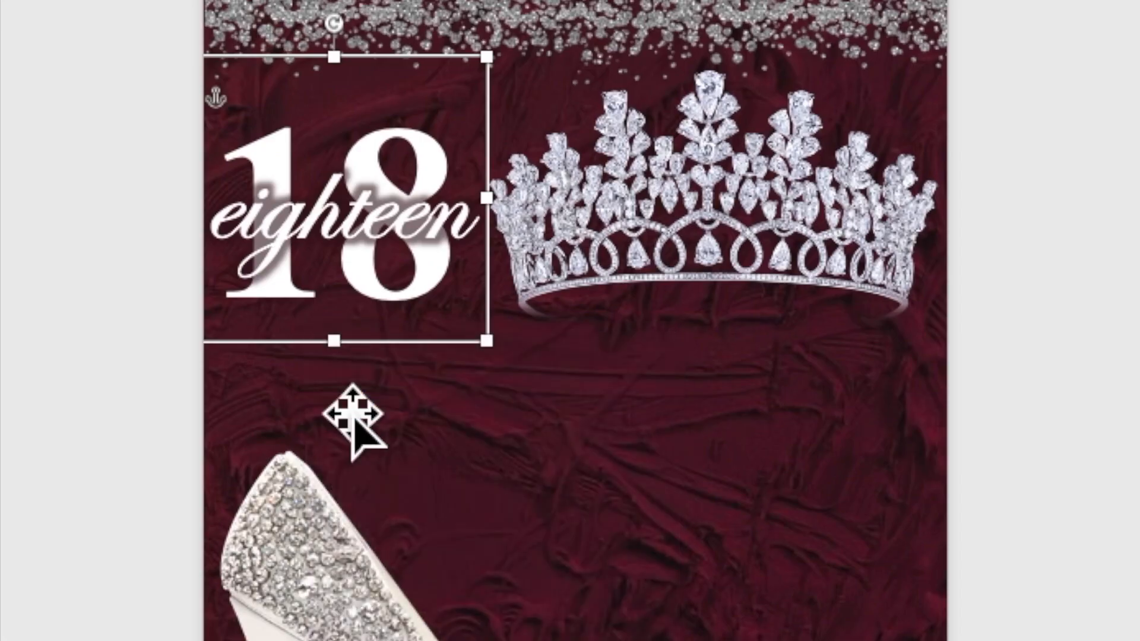
right_click(315, 325)
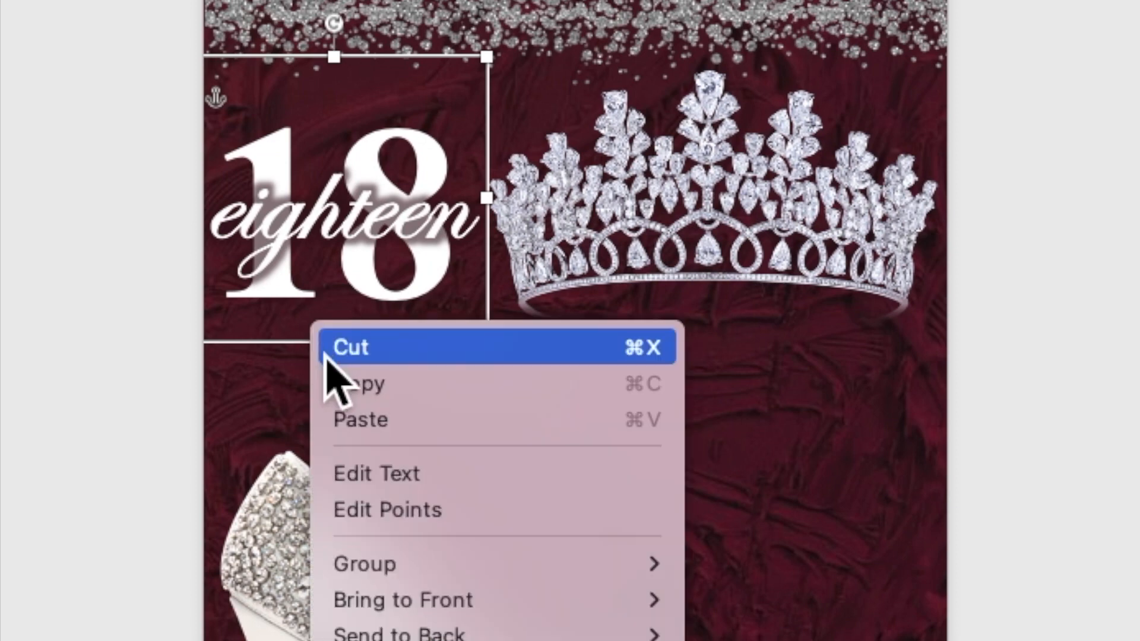
click(360, 420)
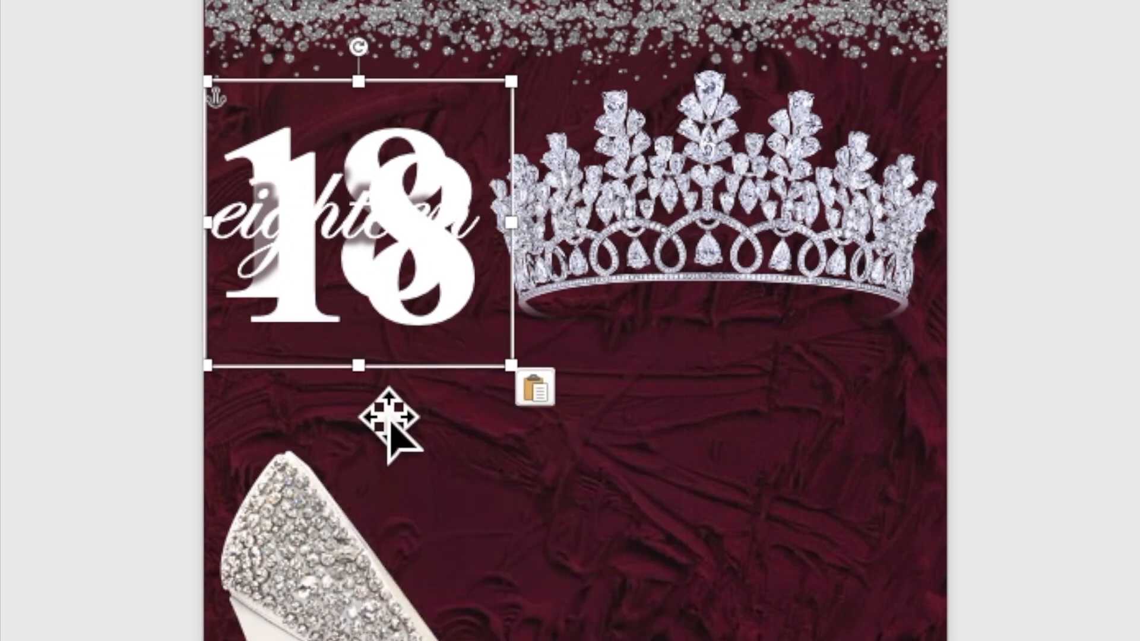
drag(423, 353, 458, 422)
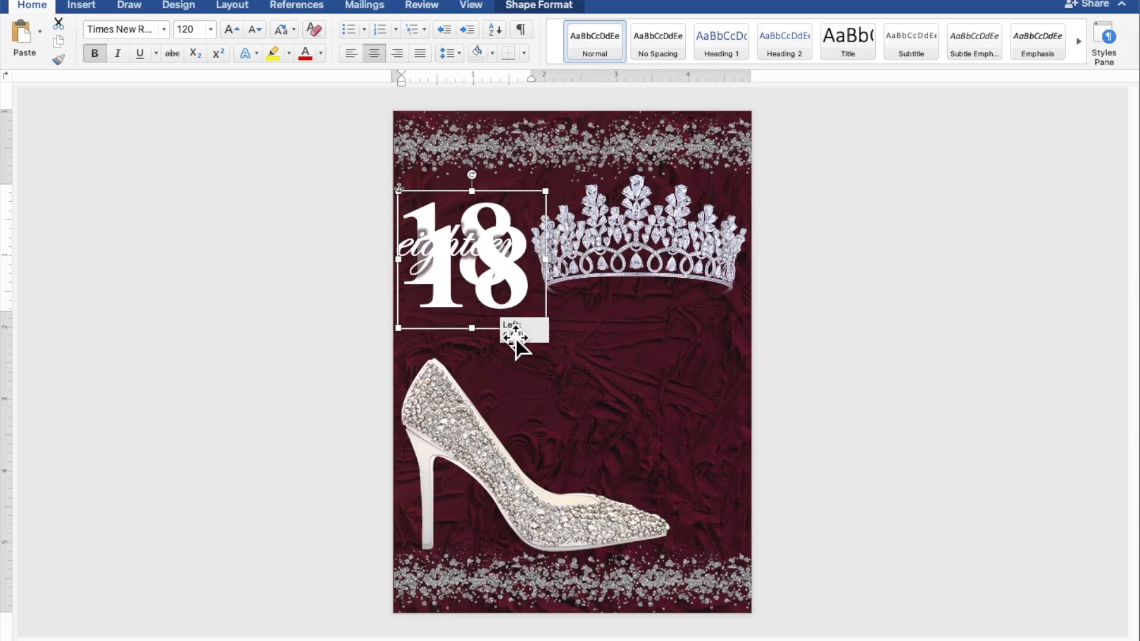
drag(515, 341, 627, 424)
Change the duplicated 18 to non-bold text at size 11
drag(667, 386, 573, 398)
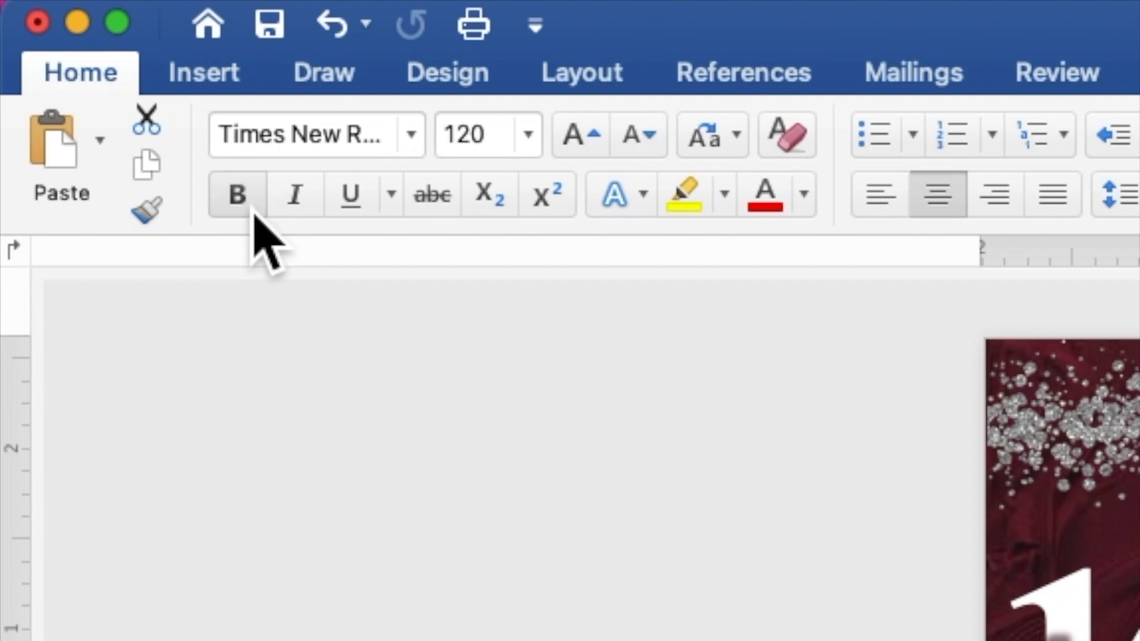
click(101, 61)
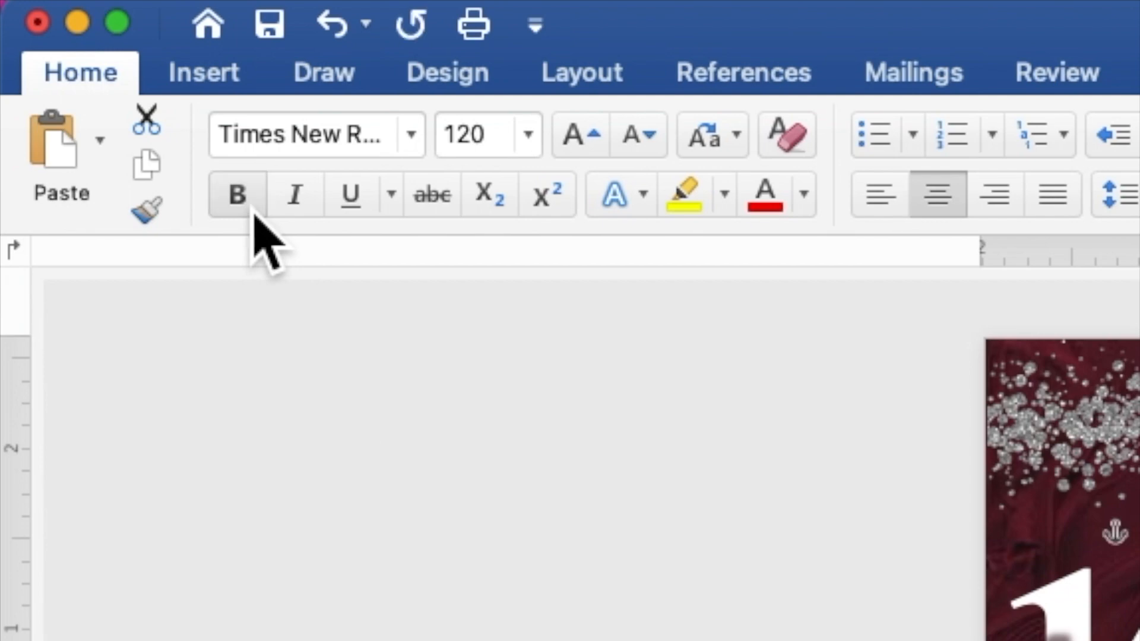
click(528, 135)
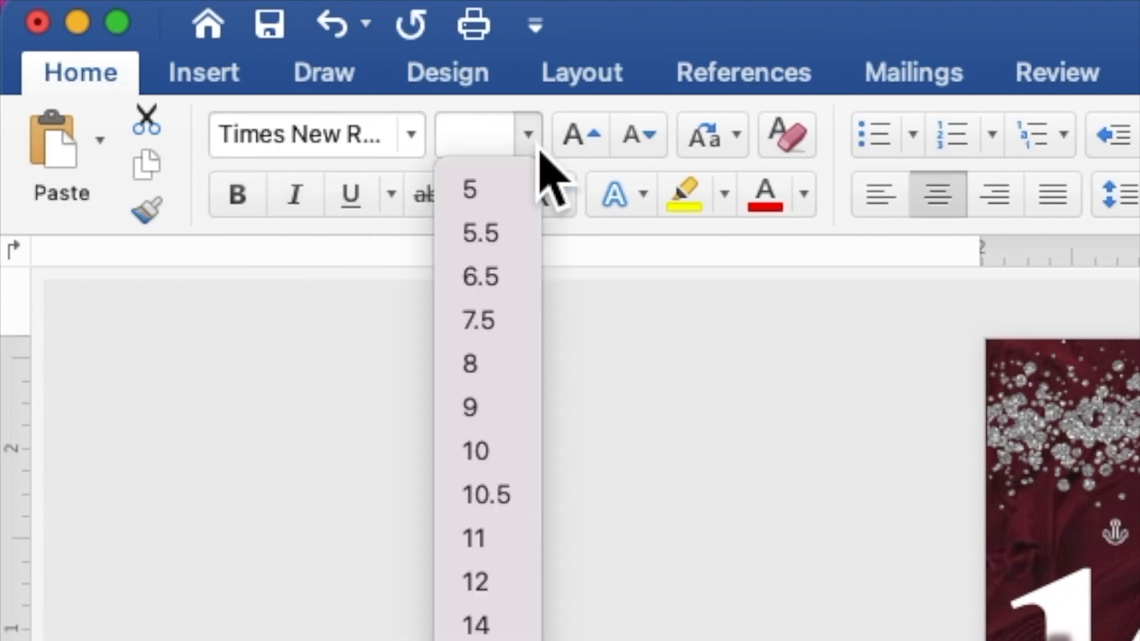
click(518, 542)
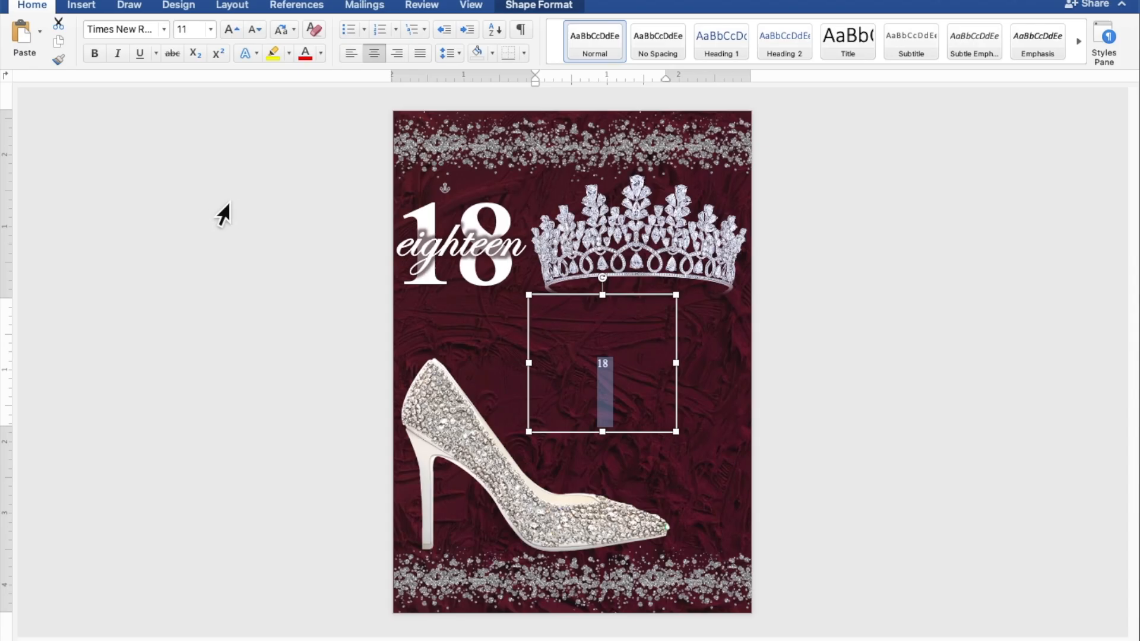
Enlarge the duplicated text box toward the lower right so it spans the area between the tiara and the shoe's toe
click(640, 372)
drag(617, 377, 596, 376)
scroll(654, 384, up, 5)
scroll(654, 383, up, 3)
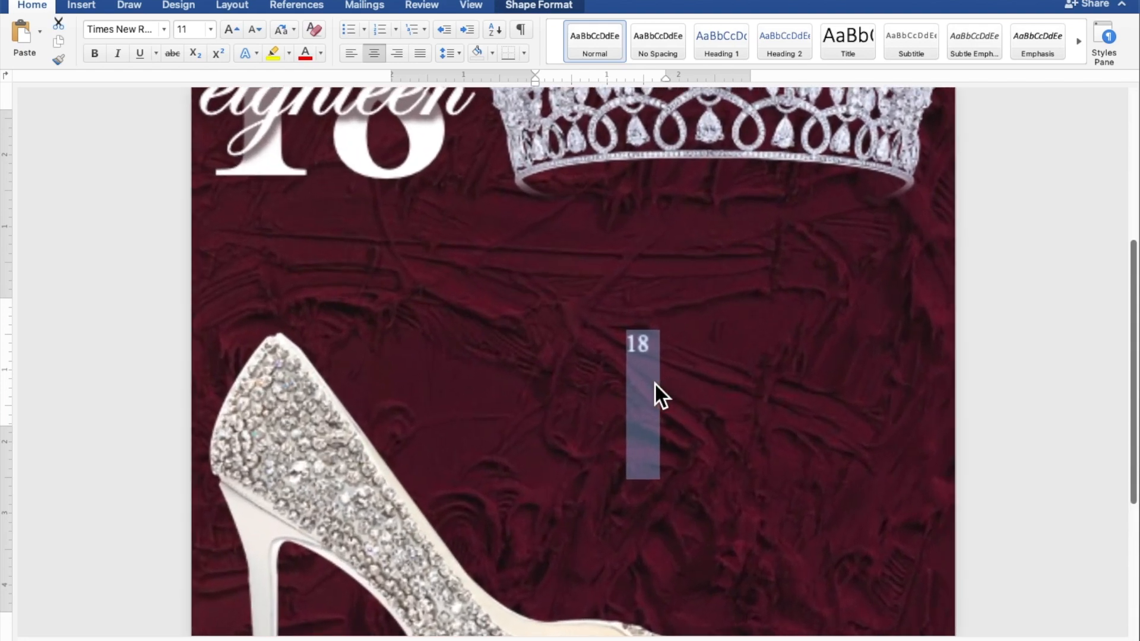
scroll(654, 383, down, 1)
scroll(668, 401, down, 5)
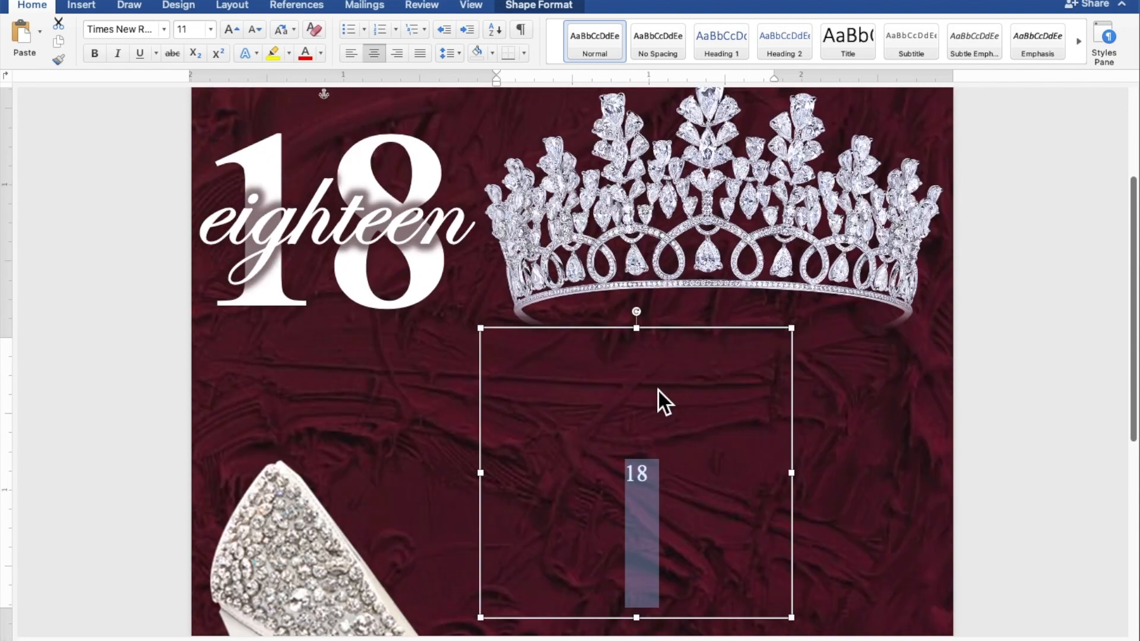
scroll(658, 391, down, 2)
click(664, 401)
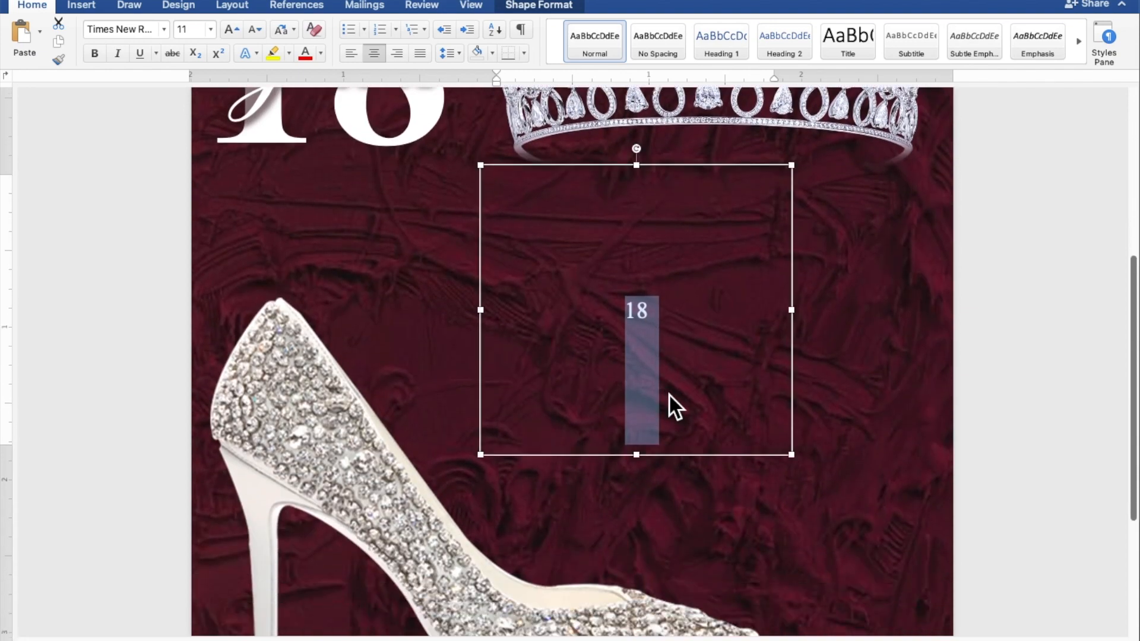
drag(792, 455, 941, 571)
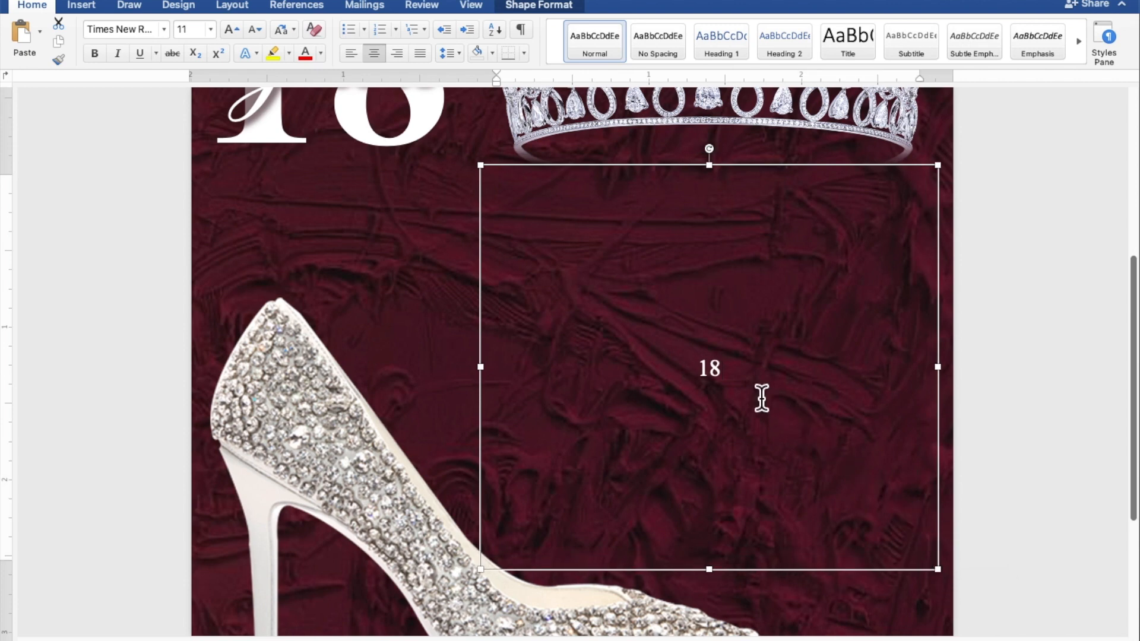
Replace the small 18 in the enlarged box with "JOIN US AS WE CELEBRATE" and "THE 18TH BIRTHDAY OF" on two lines
drag(753, 387, 699, 378)
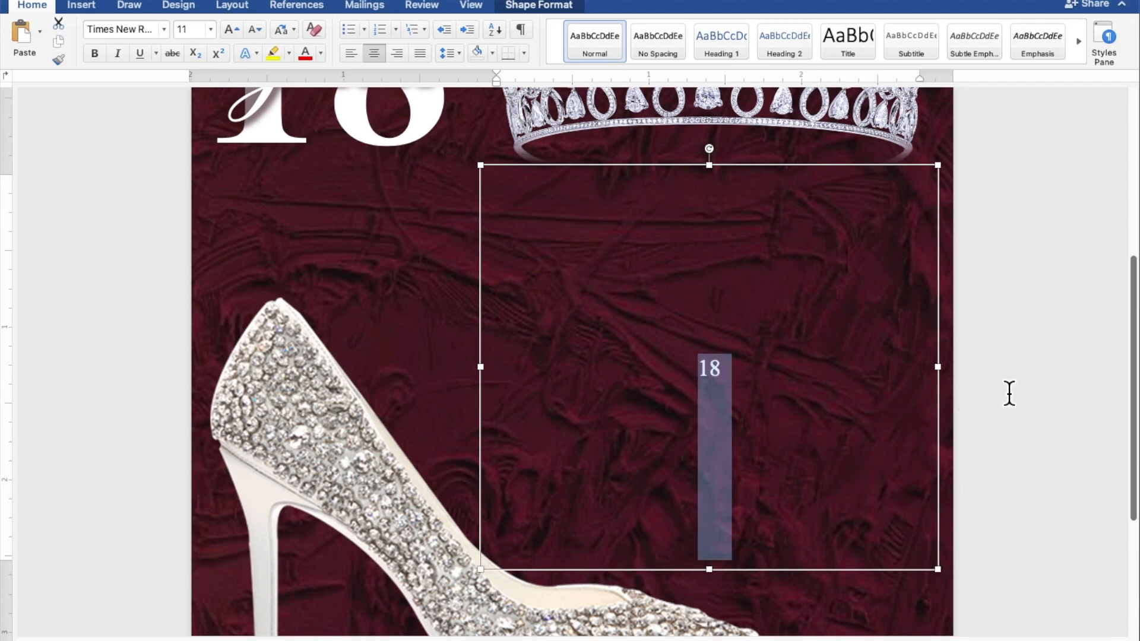
text(J)
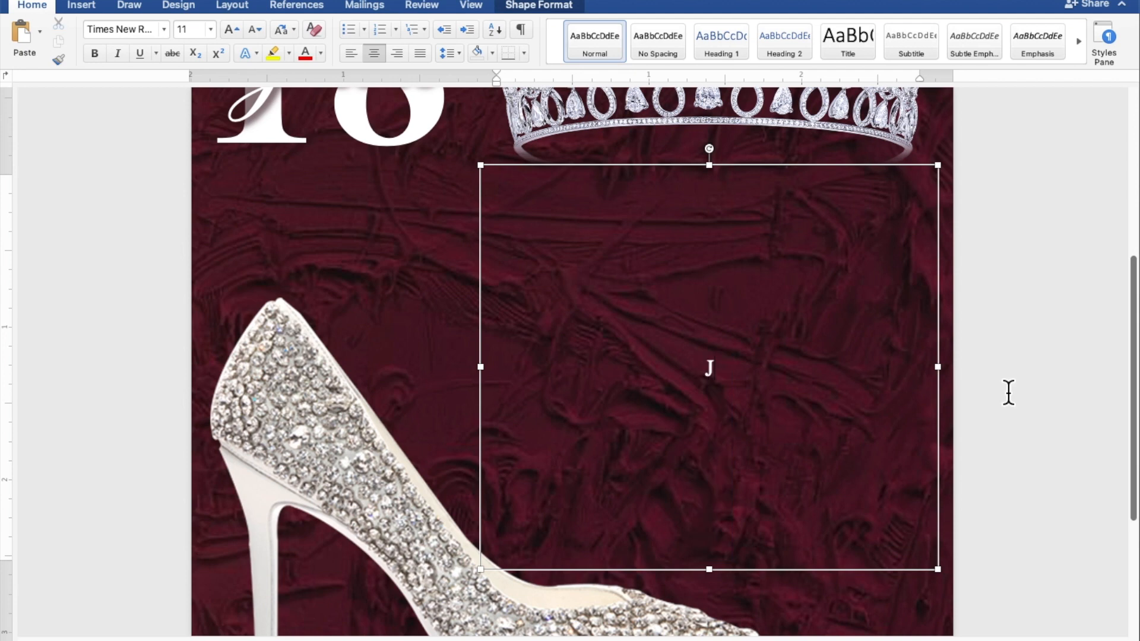
text(OIN US AS)
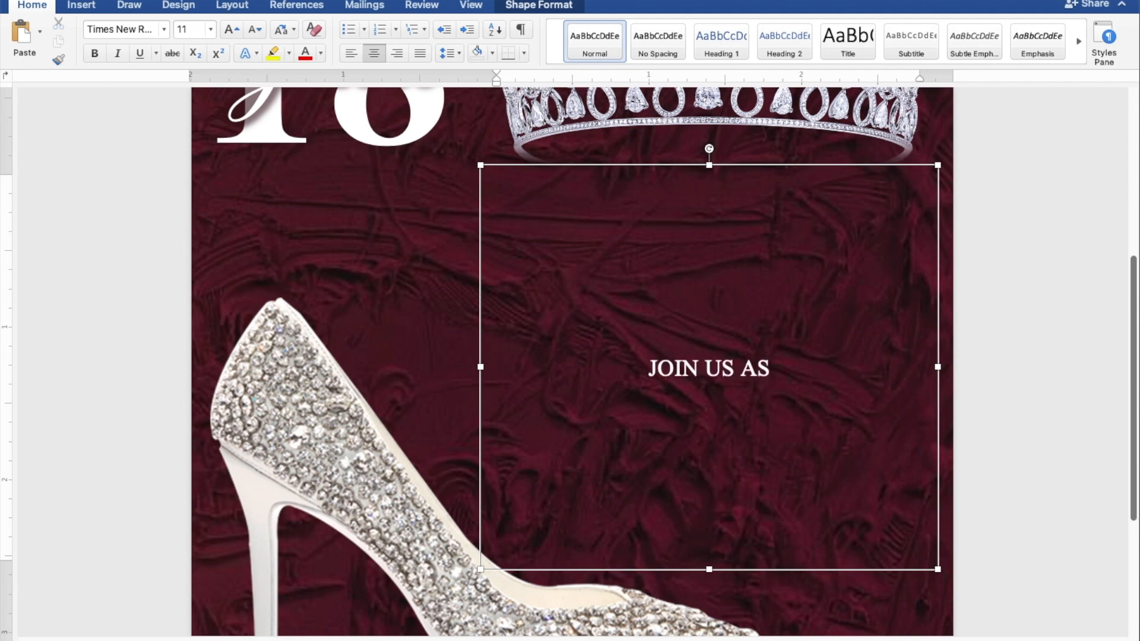
text( WE CELEBRATE)
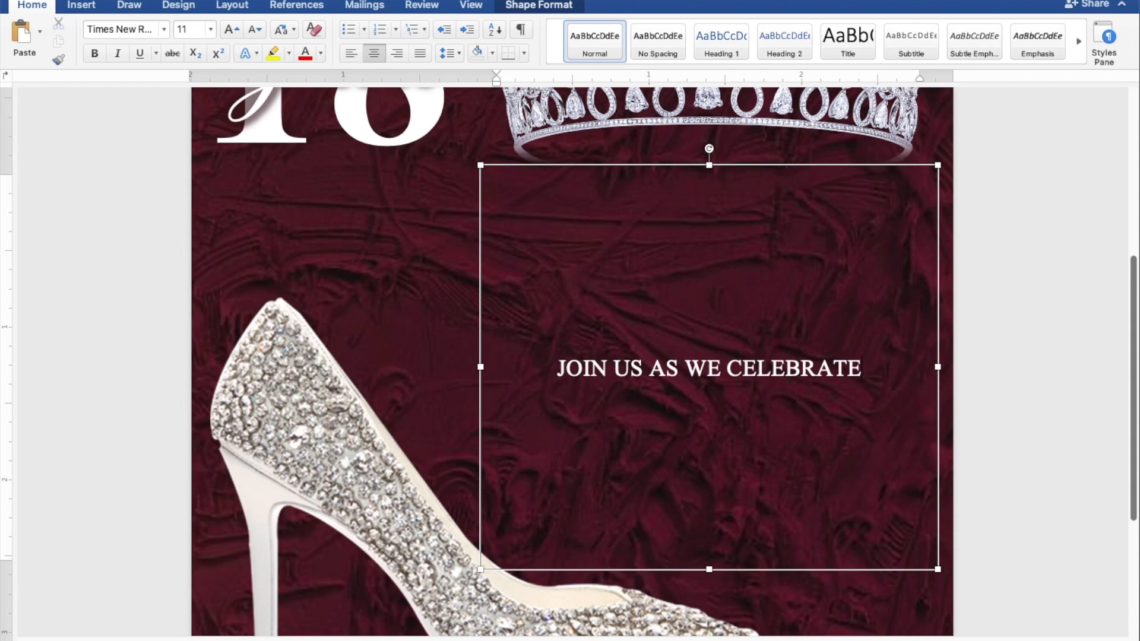
key(Return)
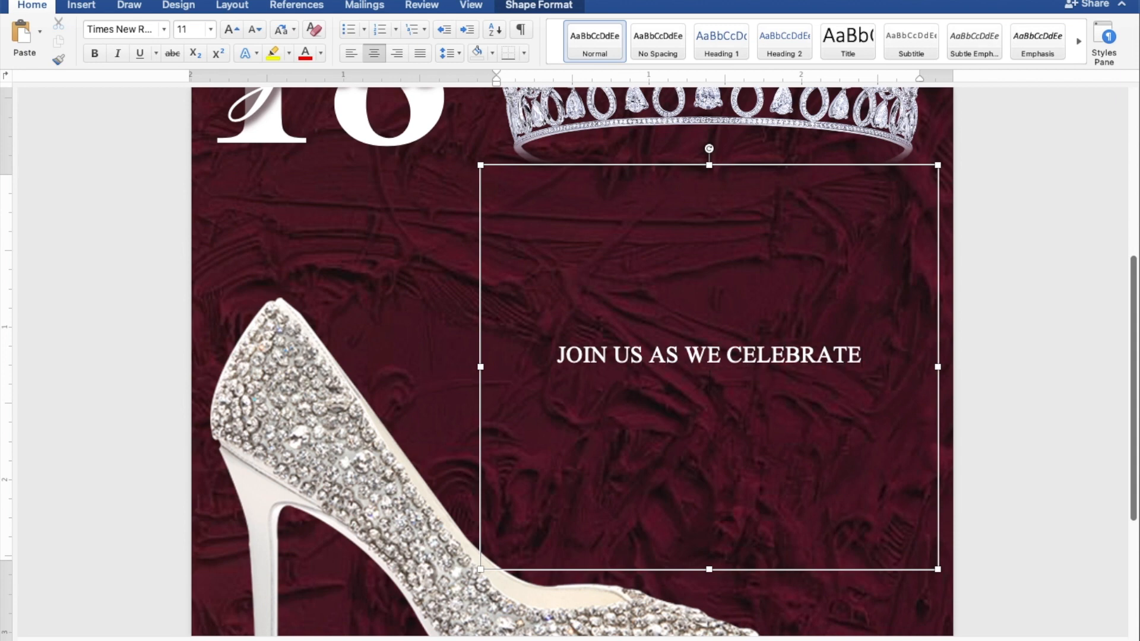
text(THE 18)
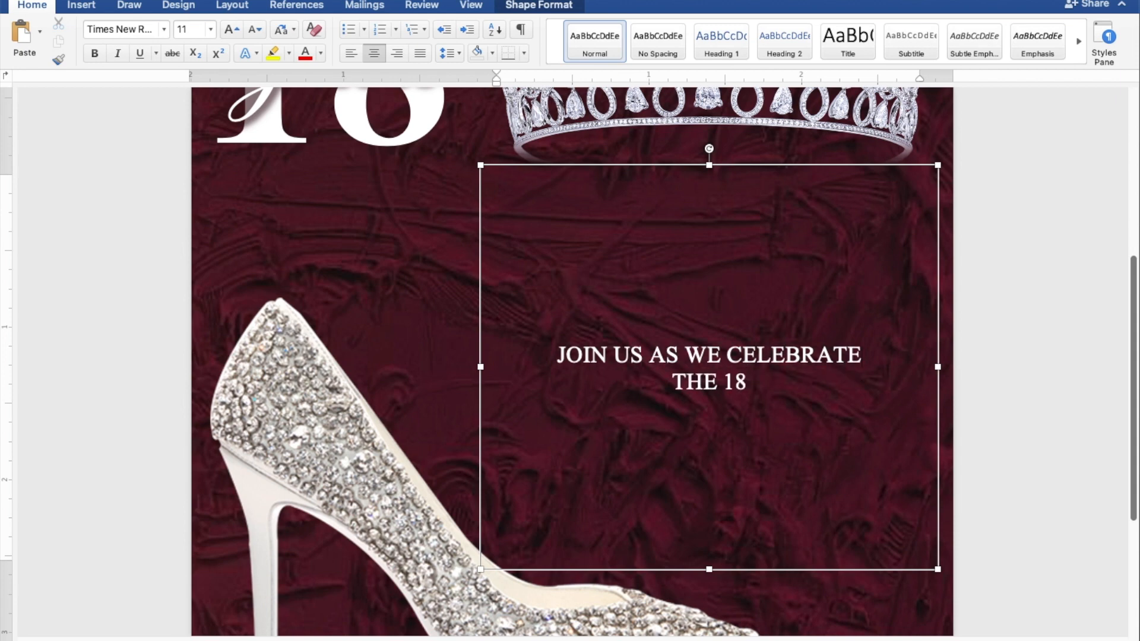
text(TH BIR)
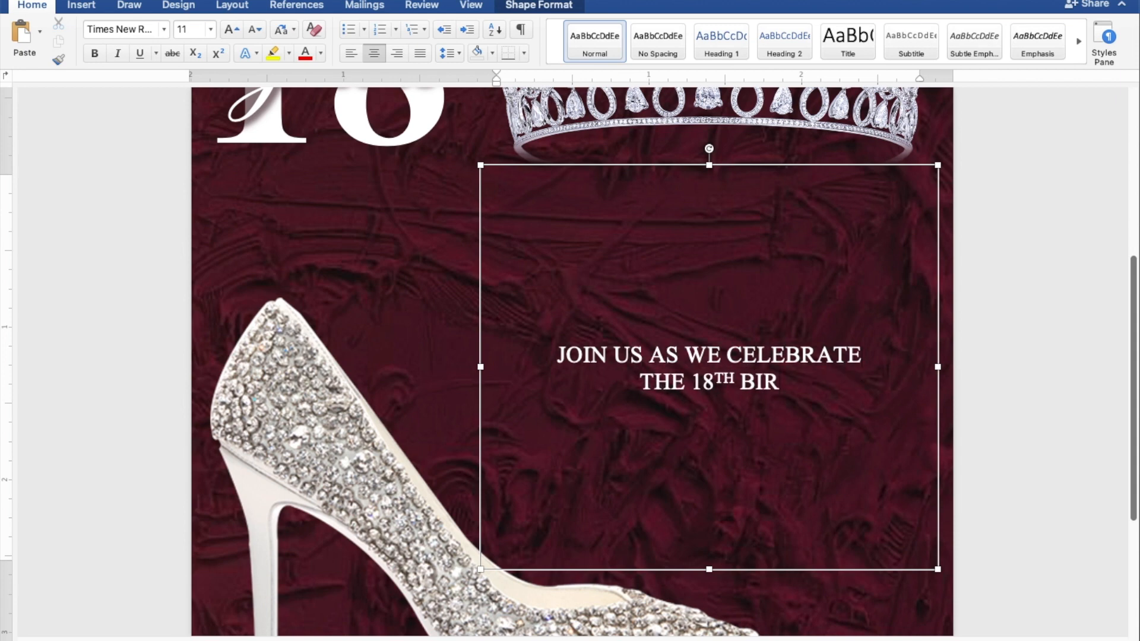
text(THDAY OF)
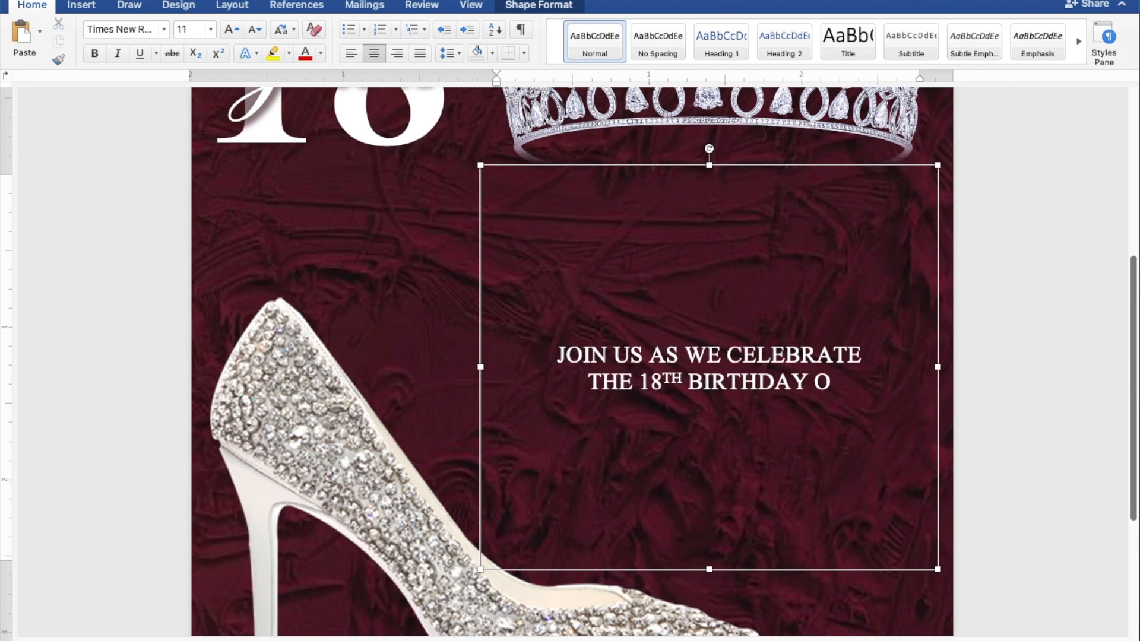
Leave four blank lines below the invitation wording and add "SUNDAY" and "JANUARY 30, 2022" on separate lines
key(Return)
key(Return)
key(Return)
key(Return)
key(Return)
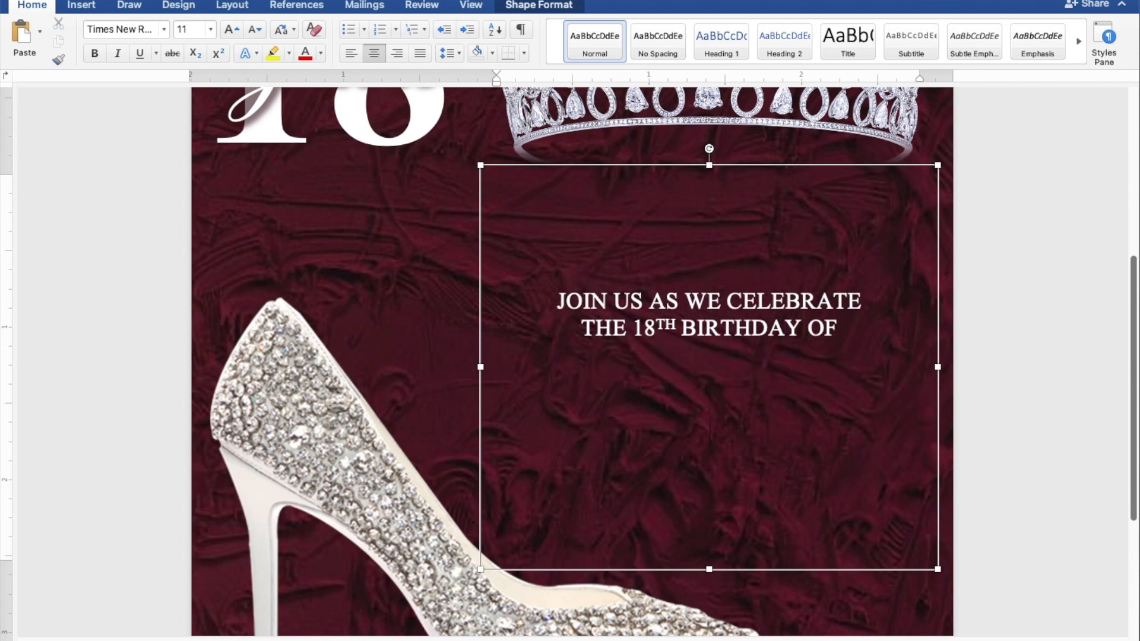
text(SUNDAY)
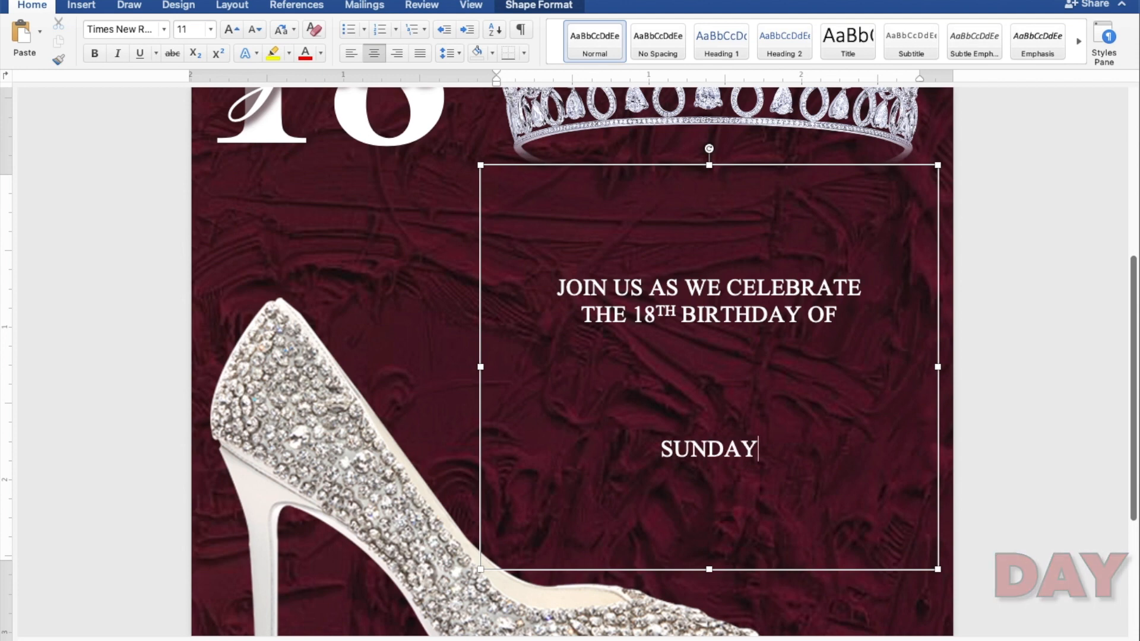
key(Return)
text(JANUARY)
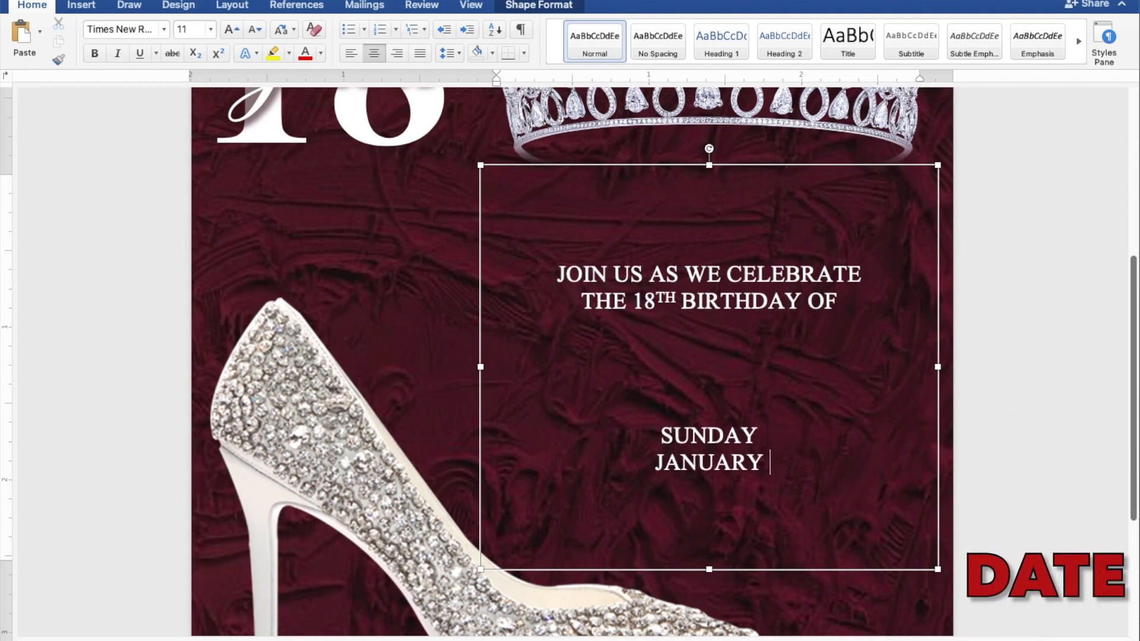
text( 30,)
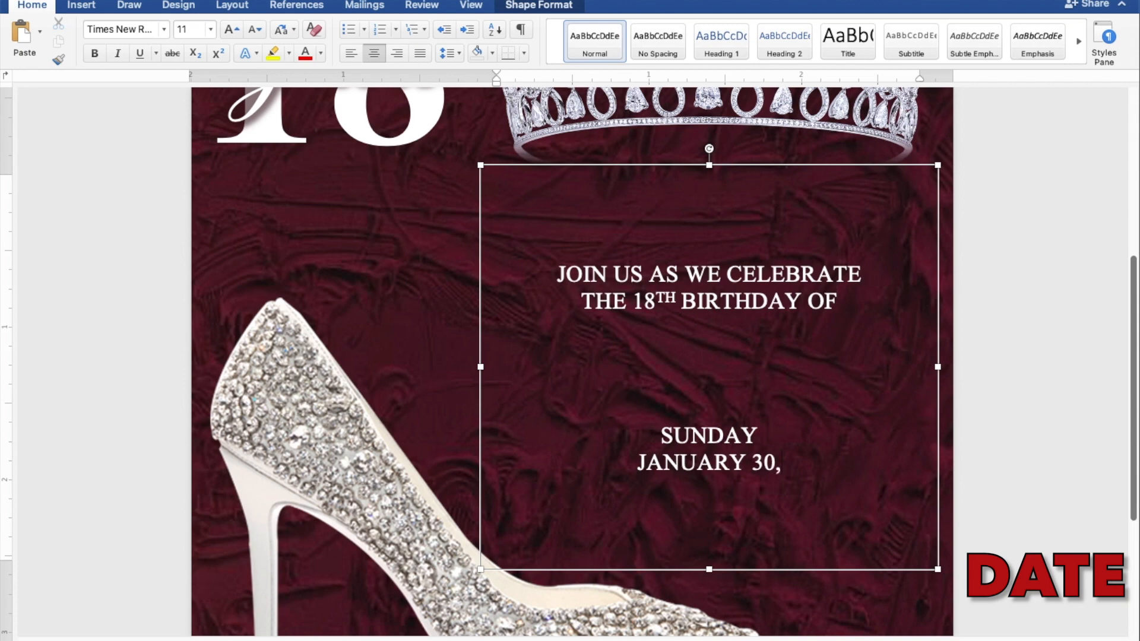
text( 2022)
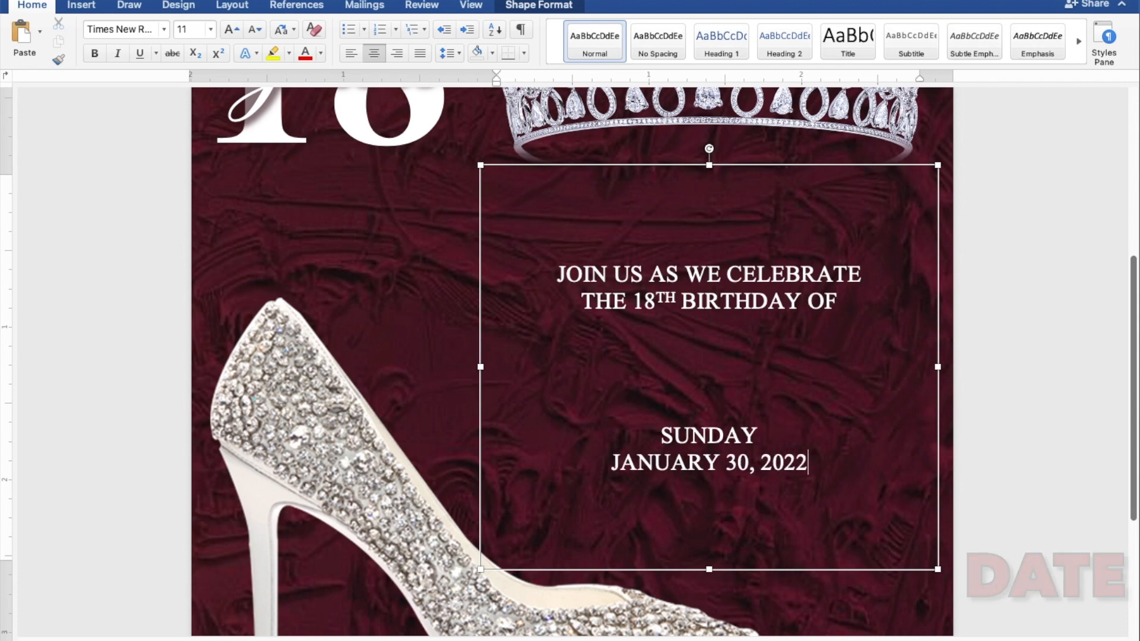
Add the event time "5:00 TO 8:00 PM" on a new line below "JANUARY 30, 2022"
key(Return)
text(5:0)
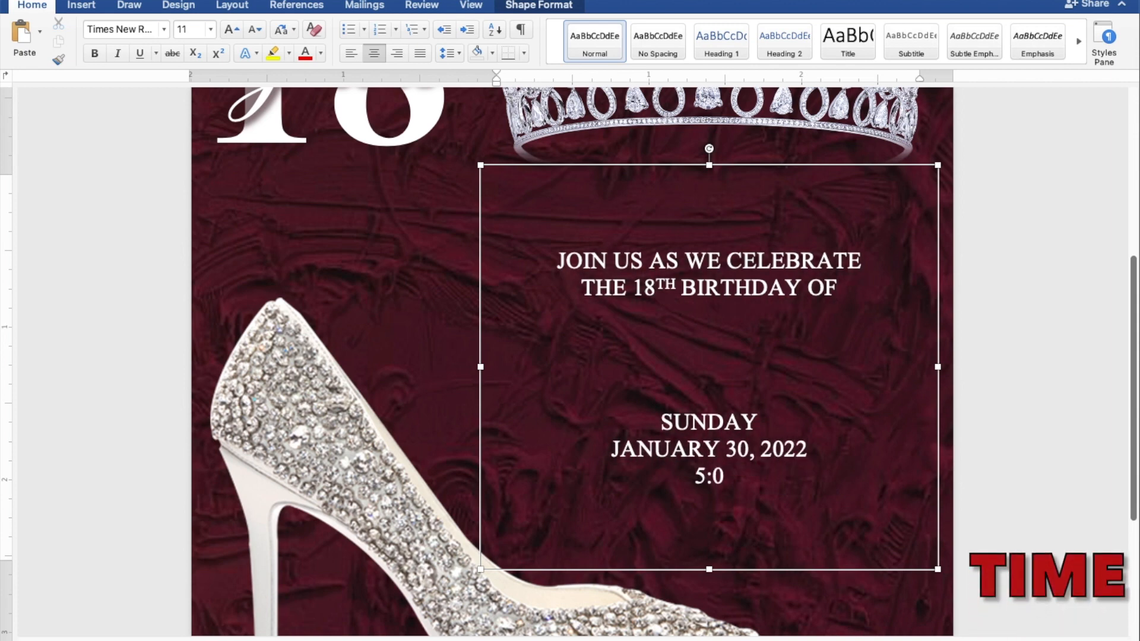
text(0 TO 8:00)
text(PM)
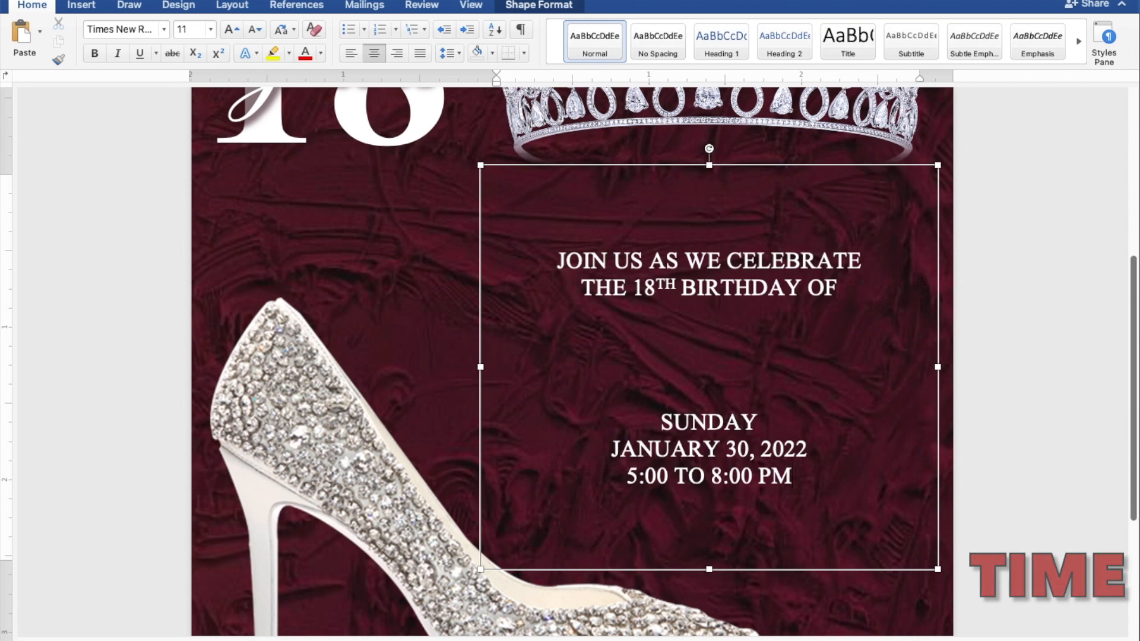
Add "JAPANESE GARDEN", "TONDALIGAN BEACH" and "DAGUPAN CITY" on separate lines below the time, and insert two more blank lines above "SUNDAY"
key(Return)
text(J)
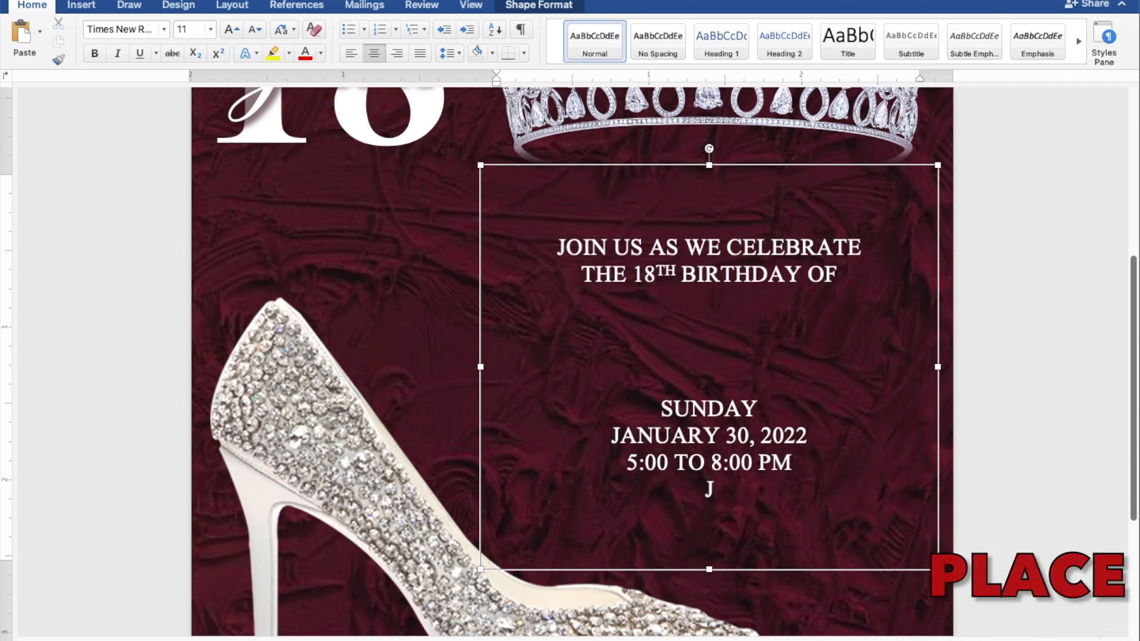
text(APANESE GARDEN)
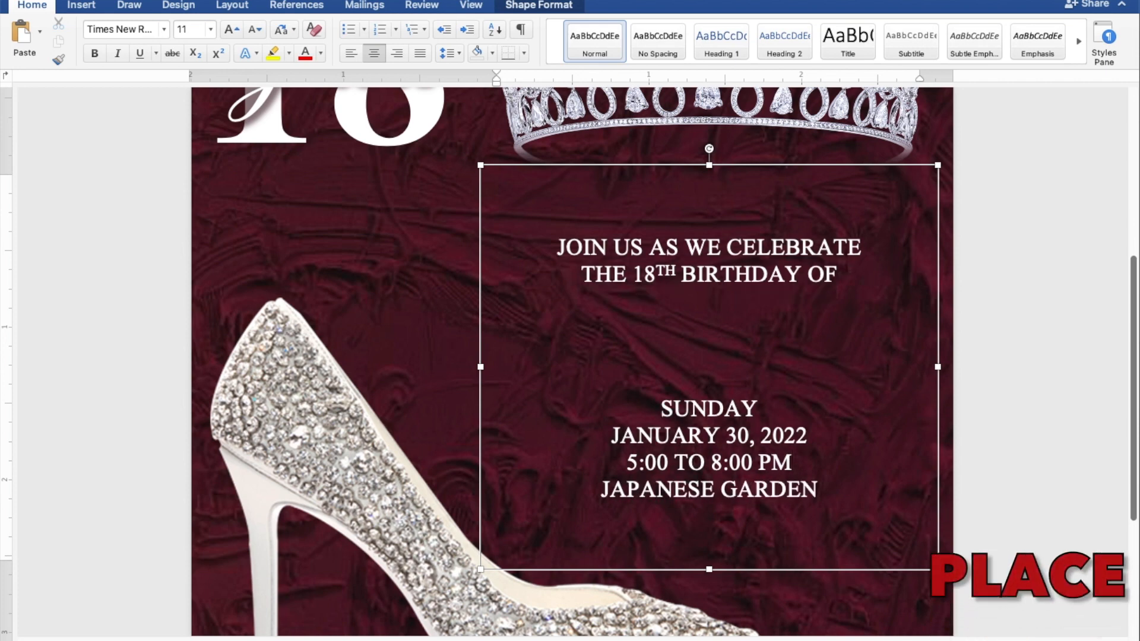
key(Return)
text(TONDALIGAN BEACH)
key(Return)
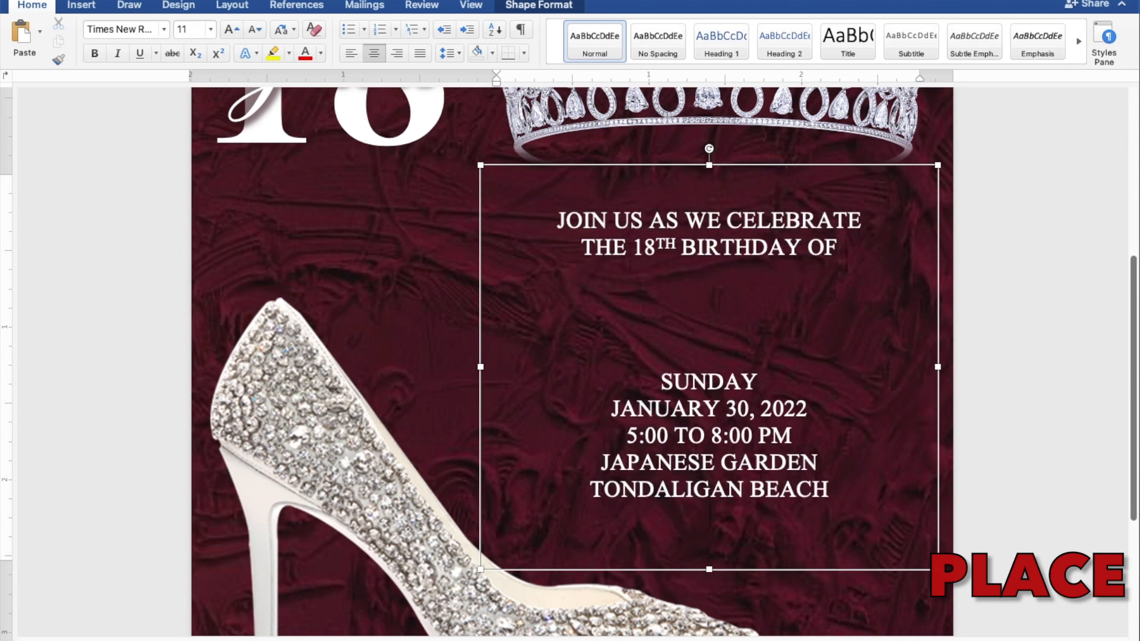
text(DAGUPAN CI)
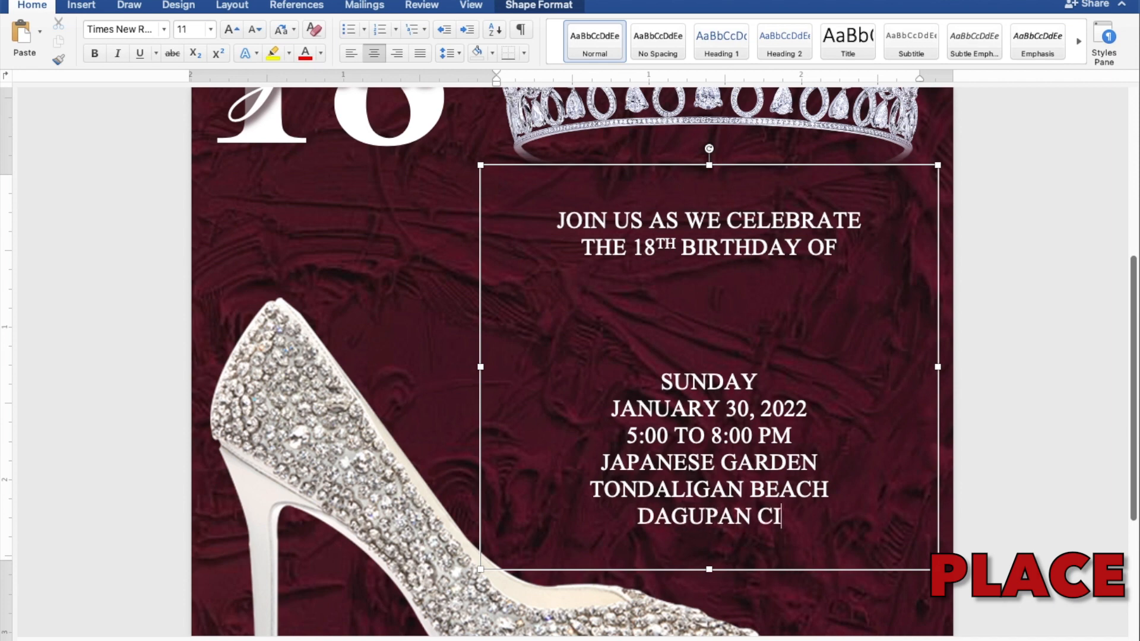
text(TY)
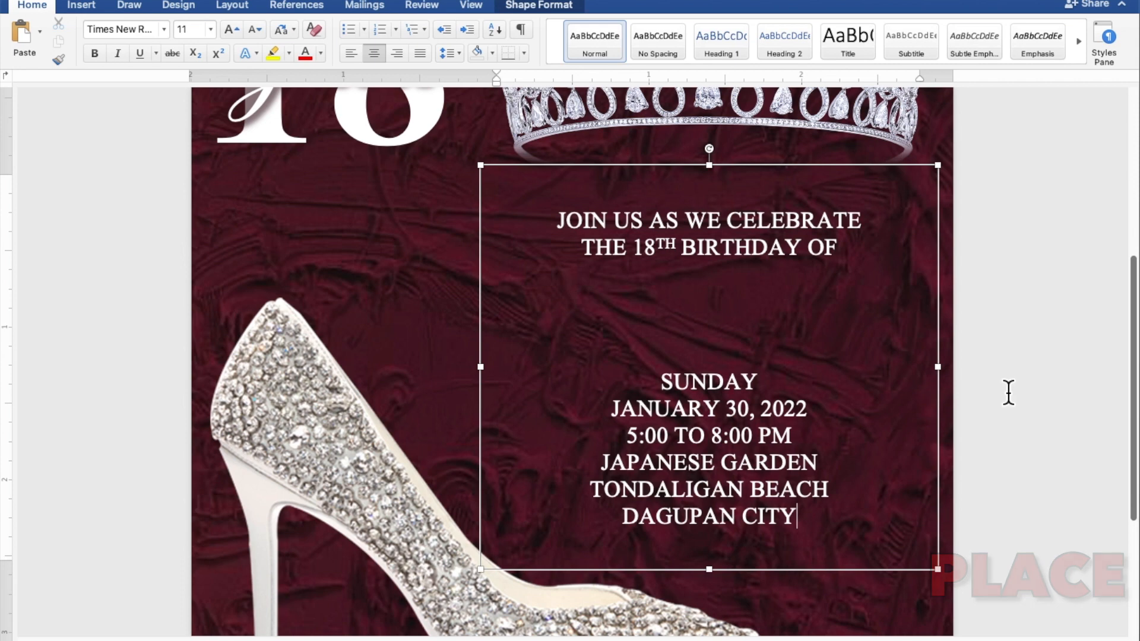
key(Return)
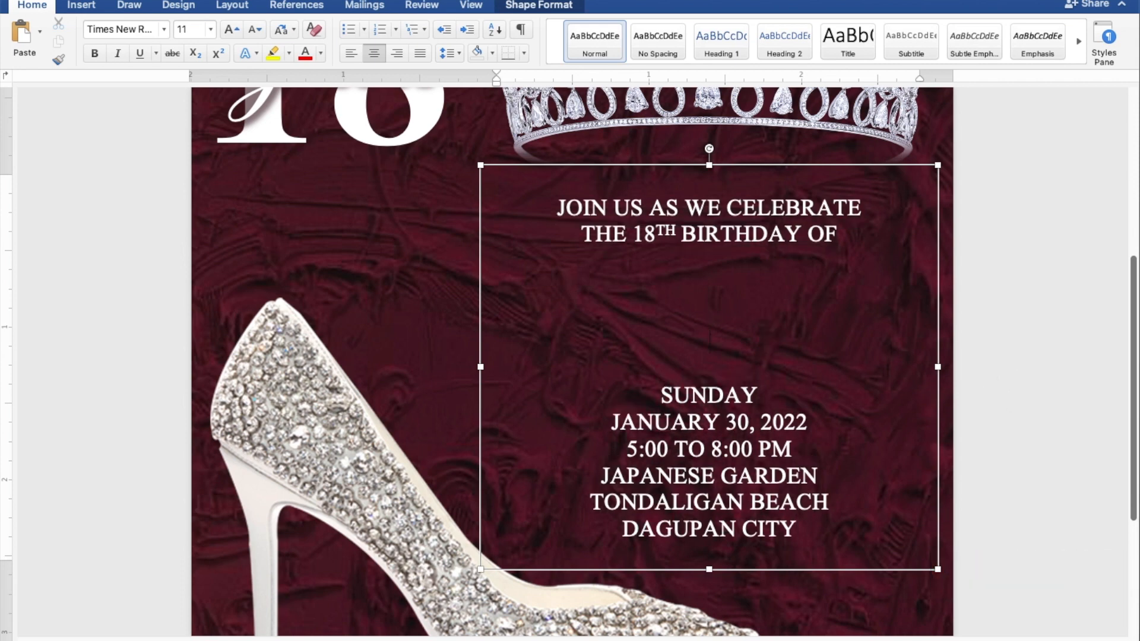
key(Return)
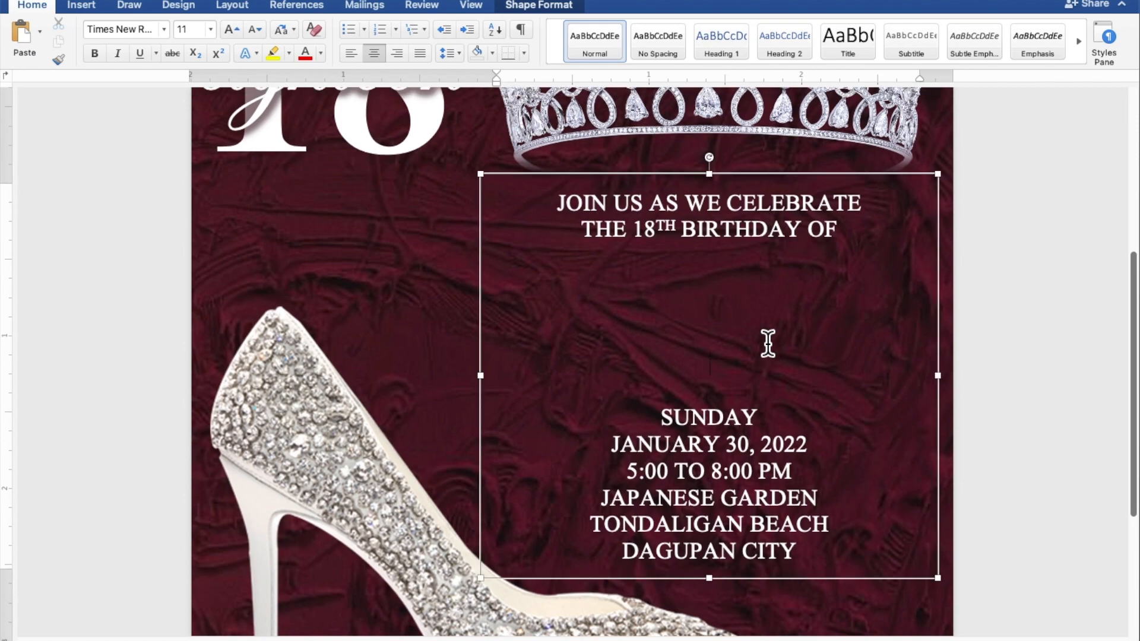
Duplicate the script "eighteen" text box and place the copy in the gap between "THE 18TH BIRTHDAY OF" and "SUNDAY"
scroll(768, 344, up, 3)
click(349, 213)
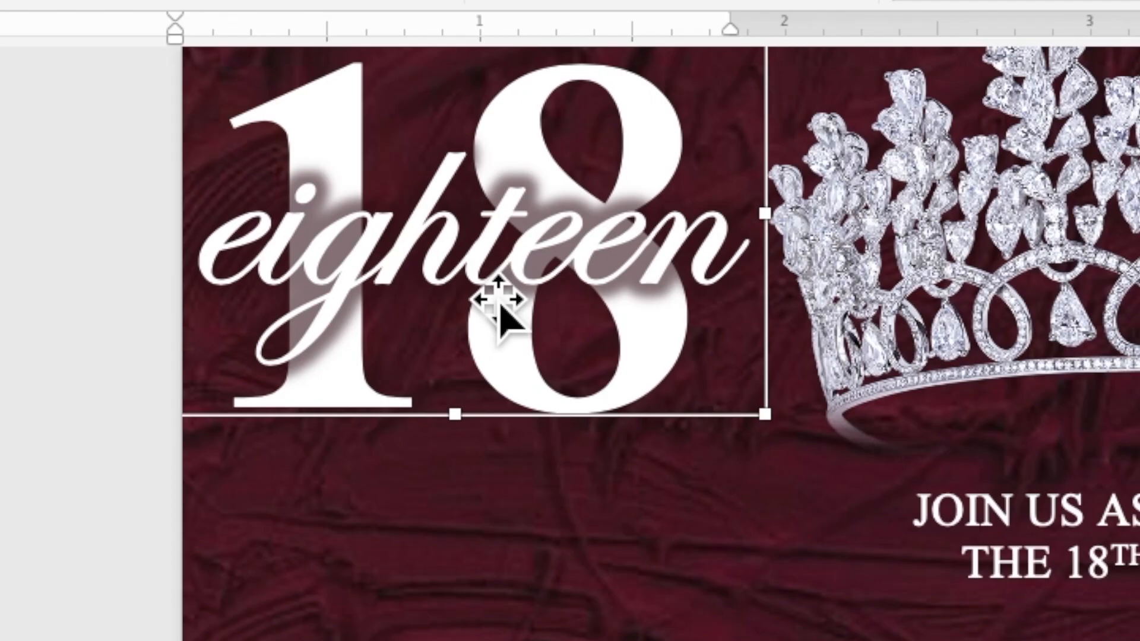
right_click(482, 291)
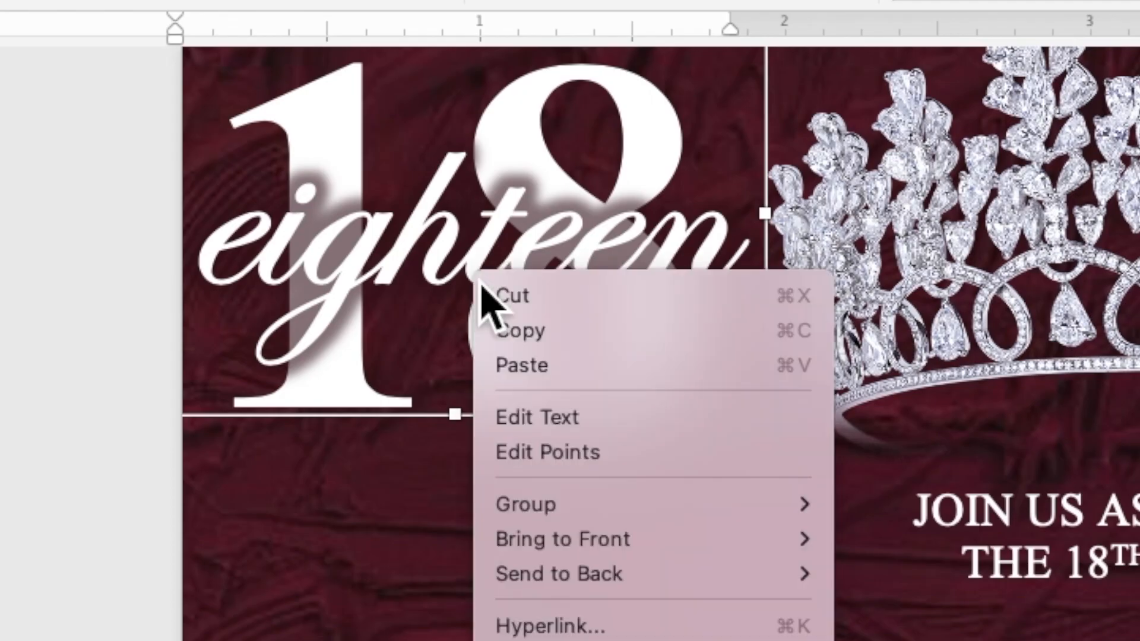
click(521, 333)
right_click(483, 248)
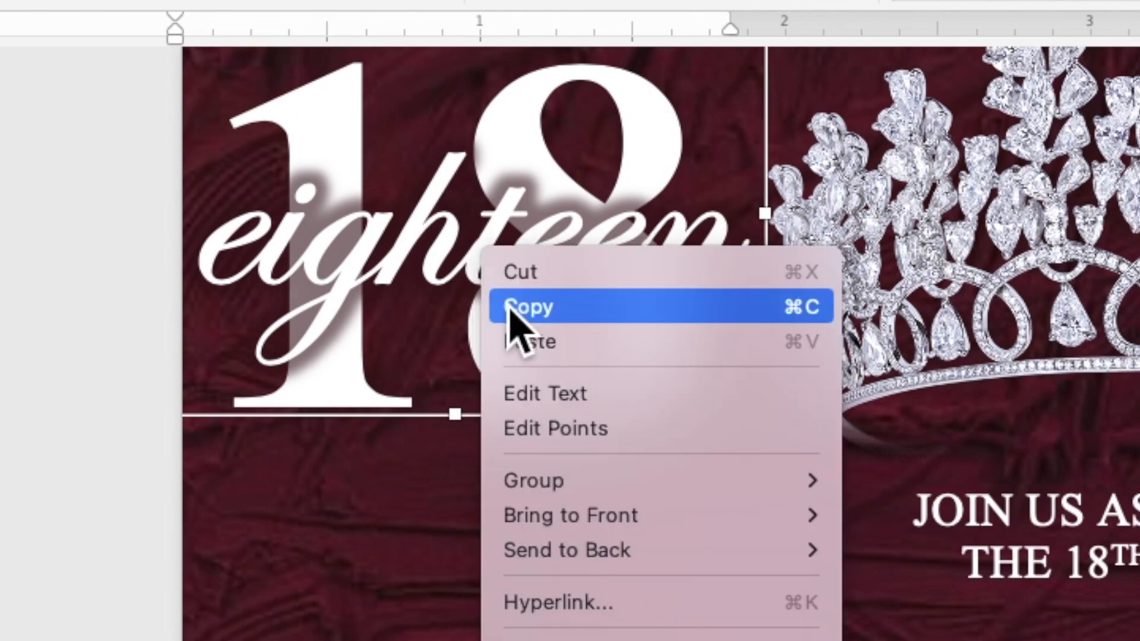
click(529, 348)
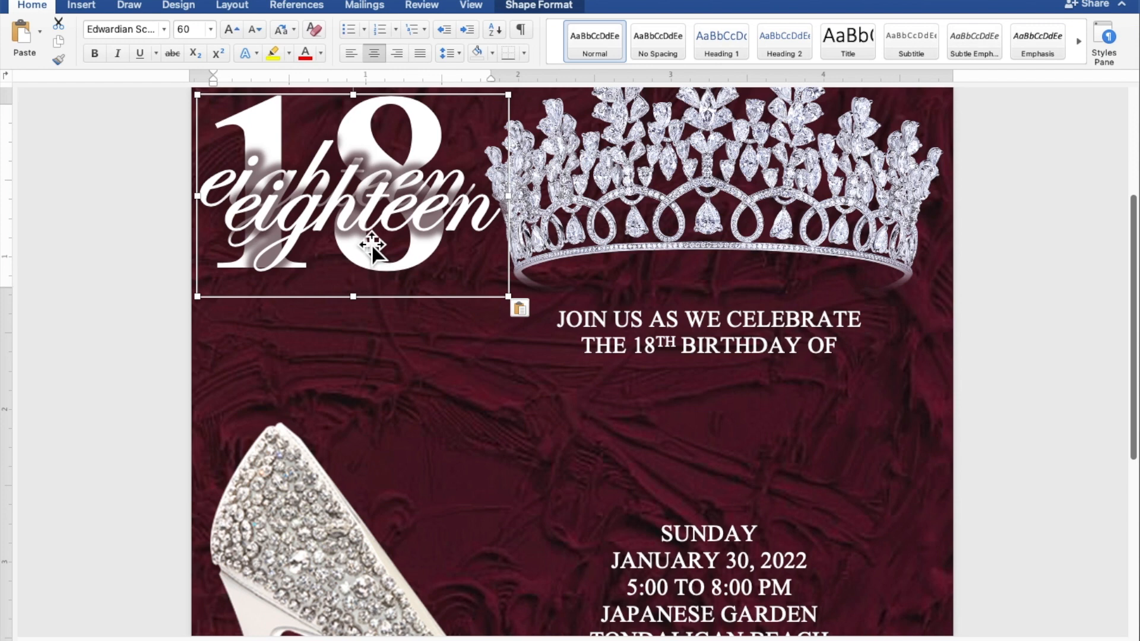
drag(497, 363, 744, 640)
drag(497, 421, 622, 488)
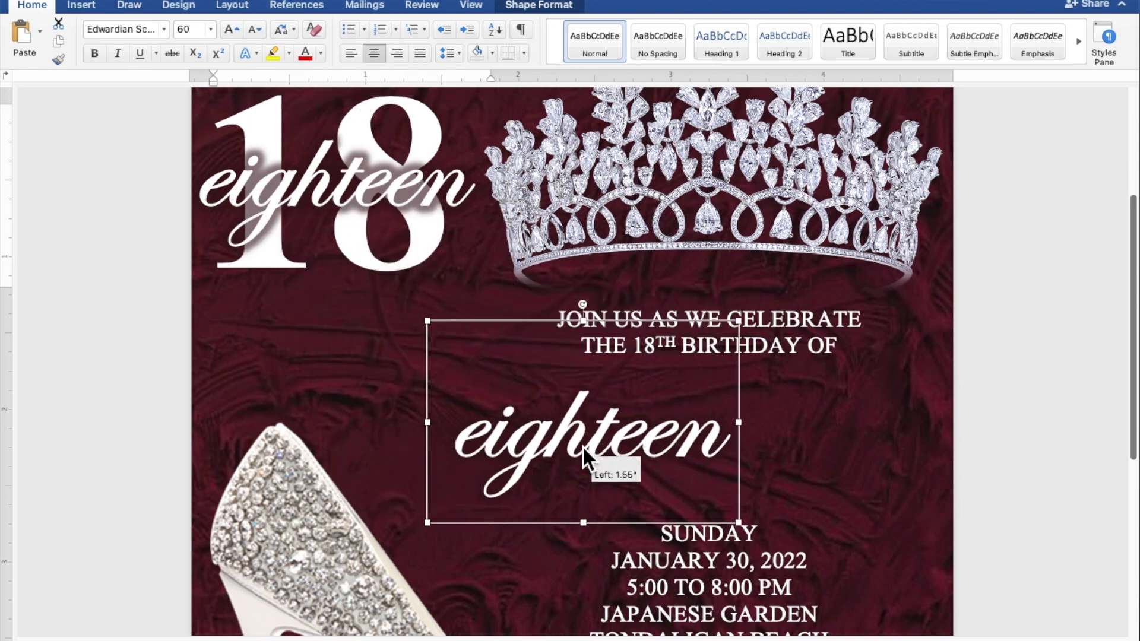
Replace the copied "eighteen" with the celebrant's full name and widen the box on both sides so the name fits on one line
drag(740, 423, 950, 429)
drag(866, 447, 571, 449)
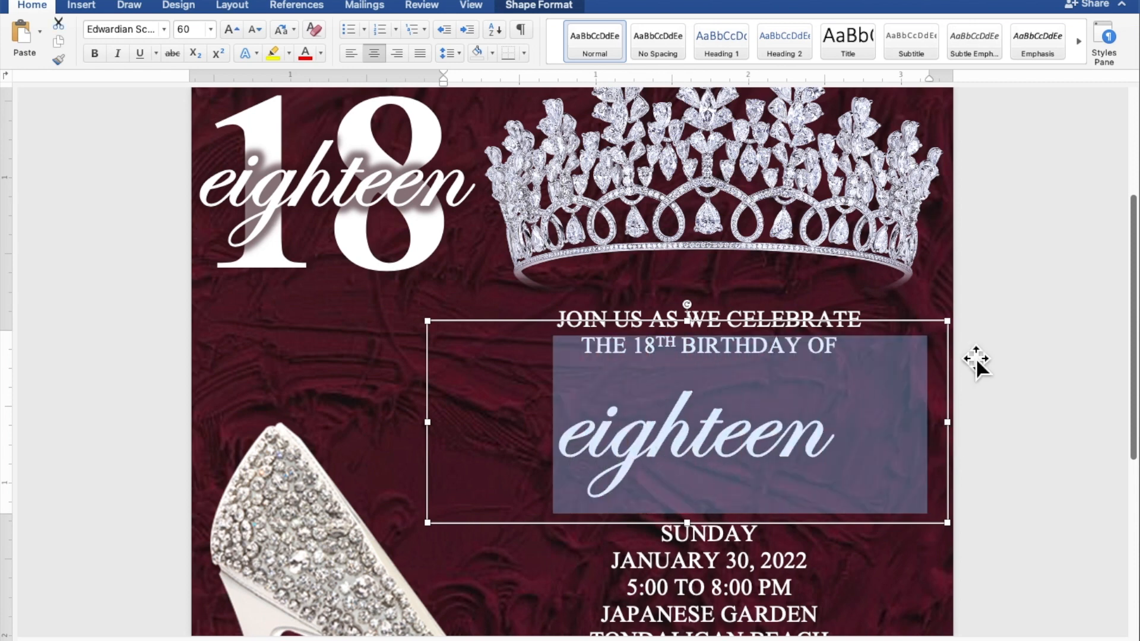
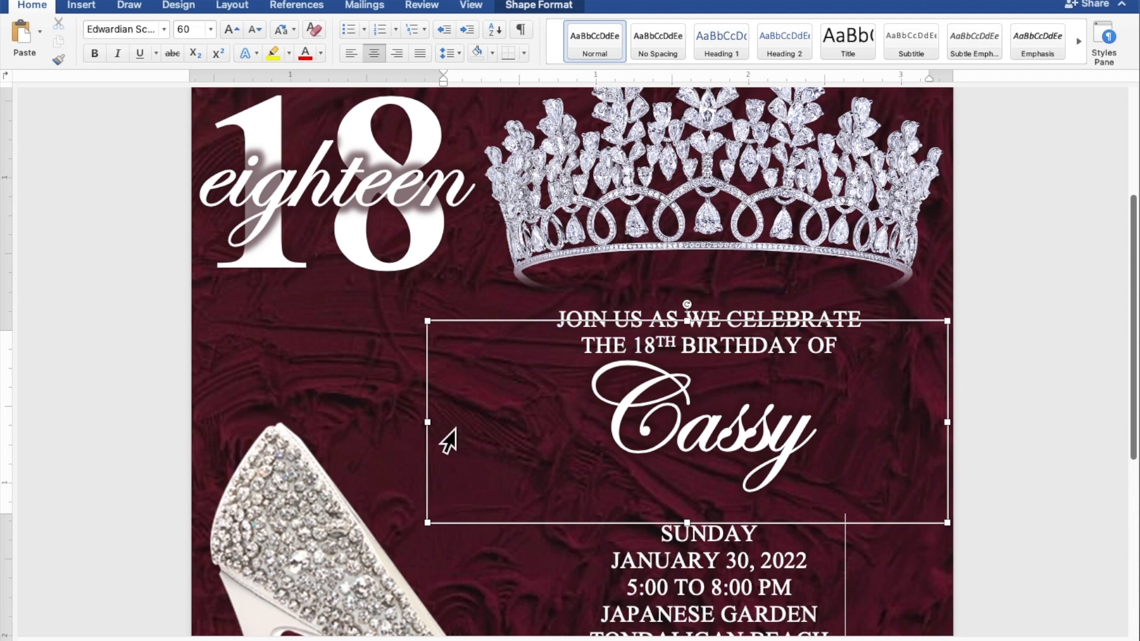
drag(444, 435, 328, 440)
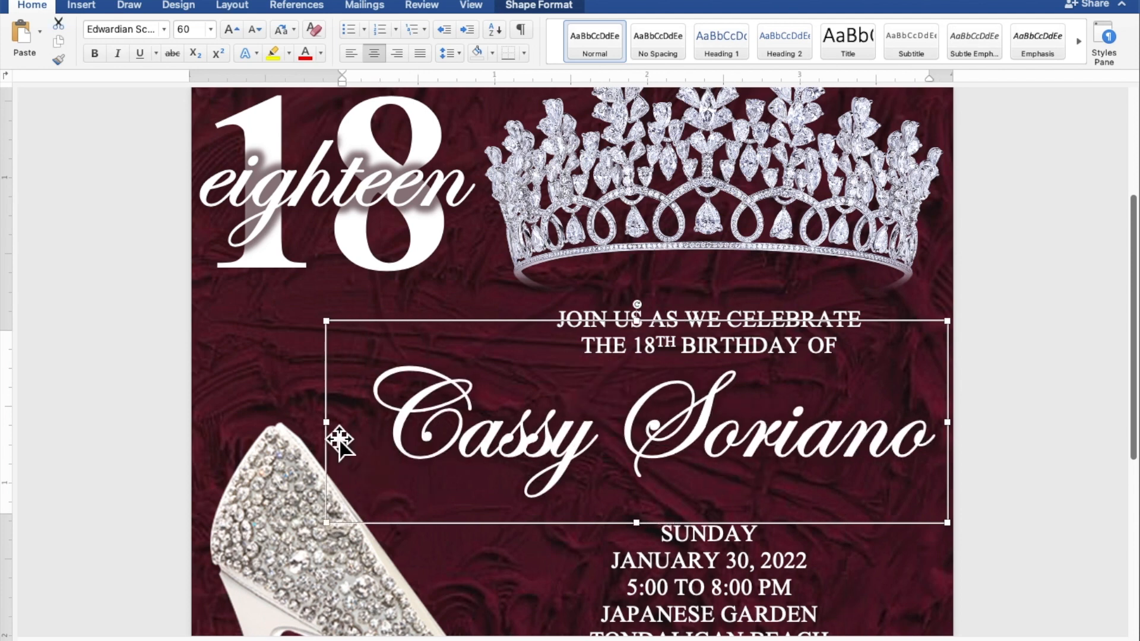
Nudge the celebrant's name box slightly to the right and deselect it to show the whole invitation
scroll(341, 441, down, 1)
scroll(383, 447, down, 5)
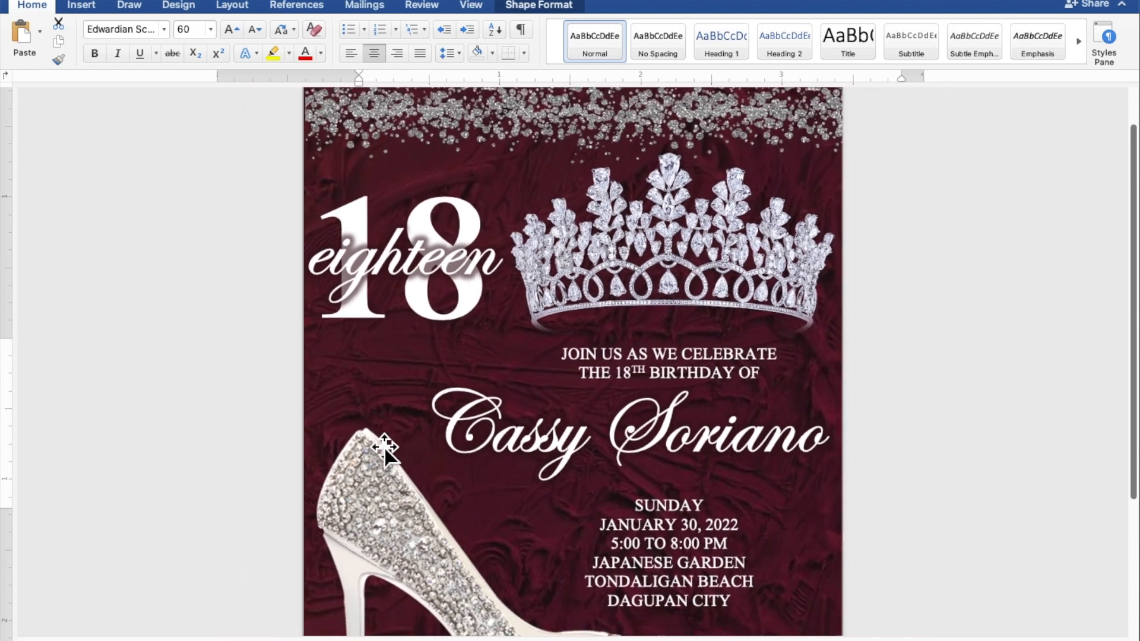
scroll(384, 448, down, 4)
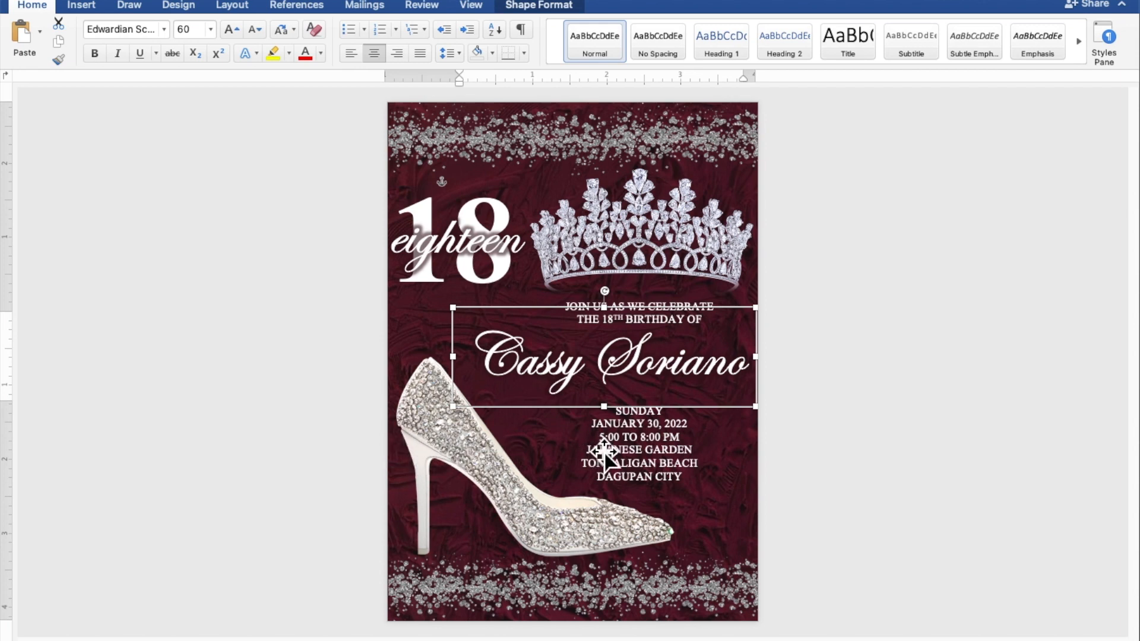
click(623, 466)
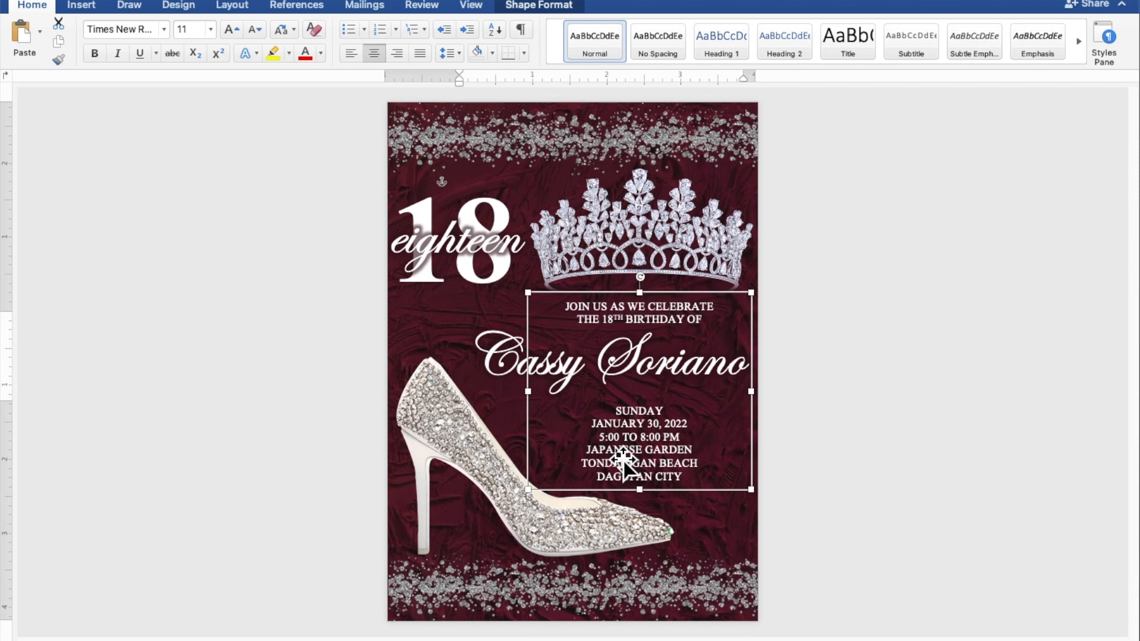
click(503, 373)
drag(504, 373, 505, 373)
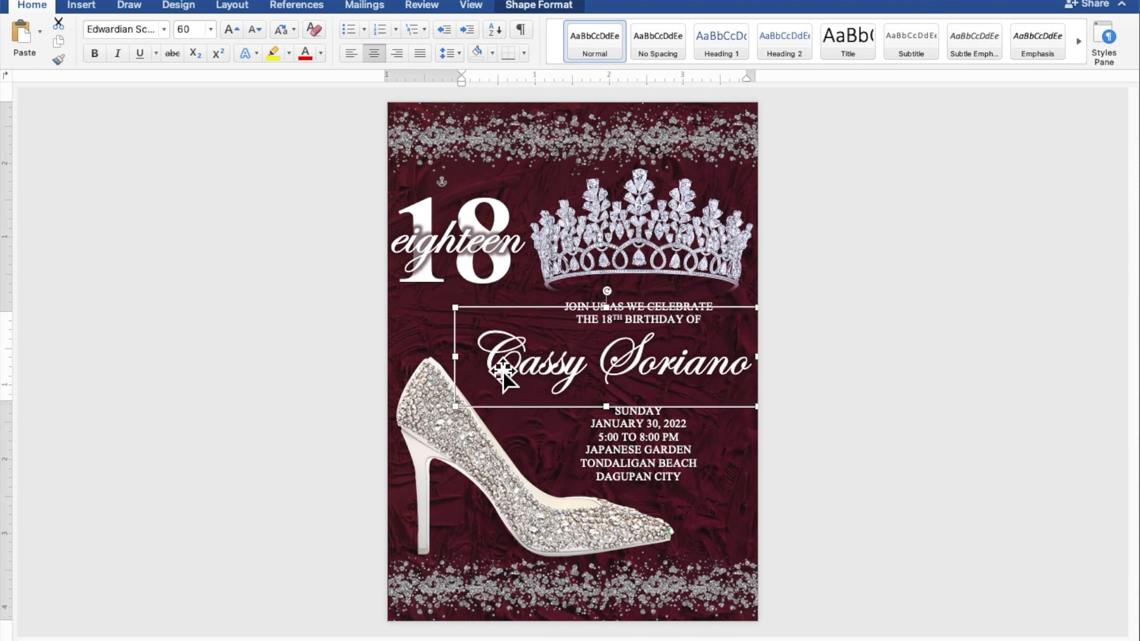
click(1019, 419)
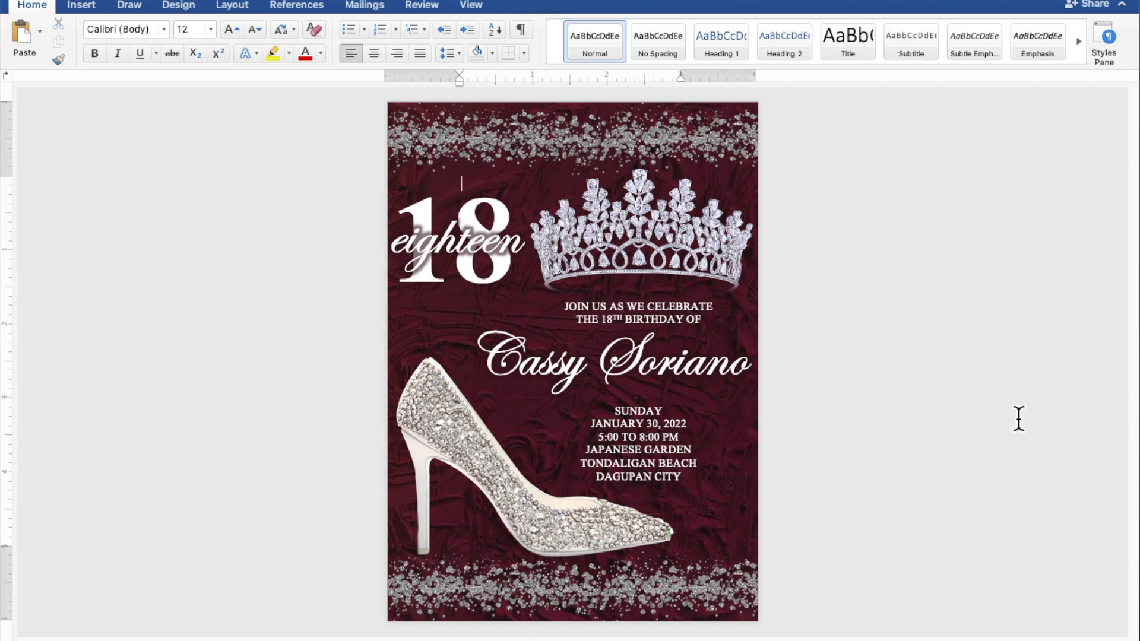